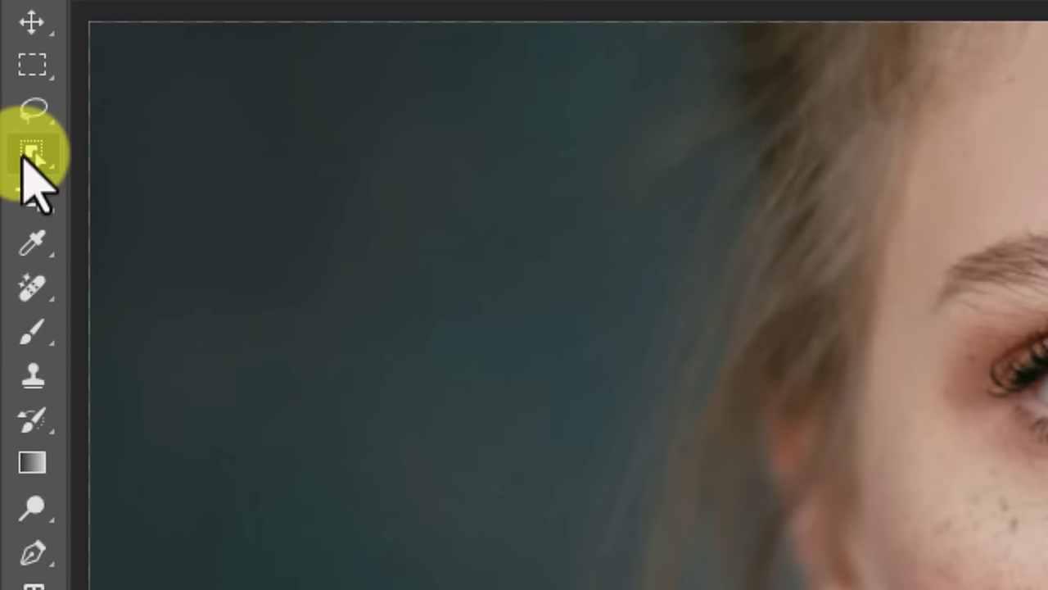
Step: Switch the Object Selection tool to Lasso mode and trace around the left iris to select it
left_click(34, 152)
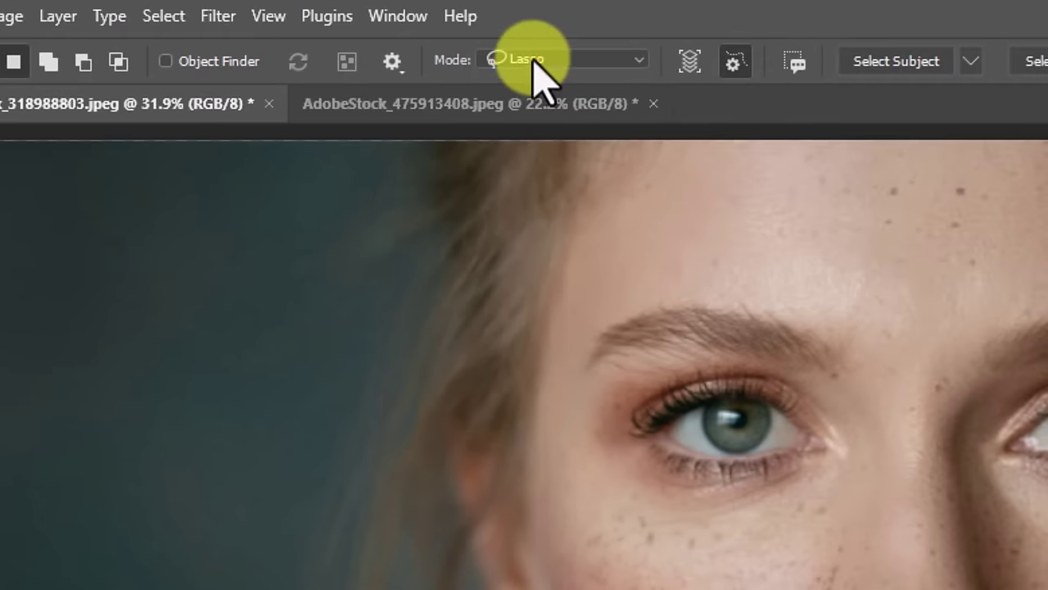
left_click(533, 60)
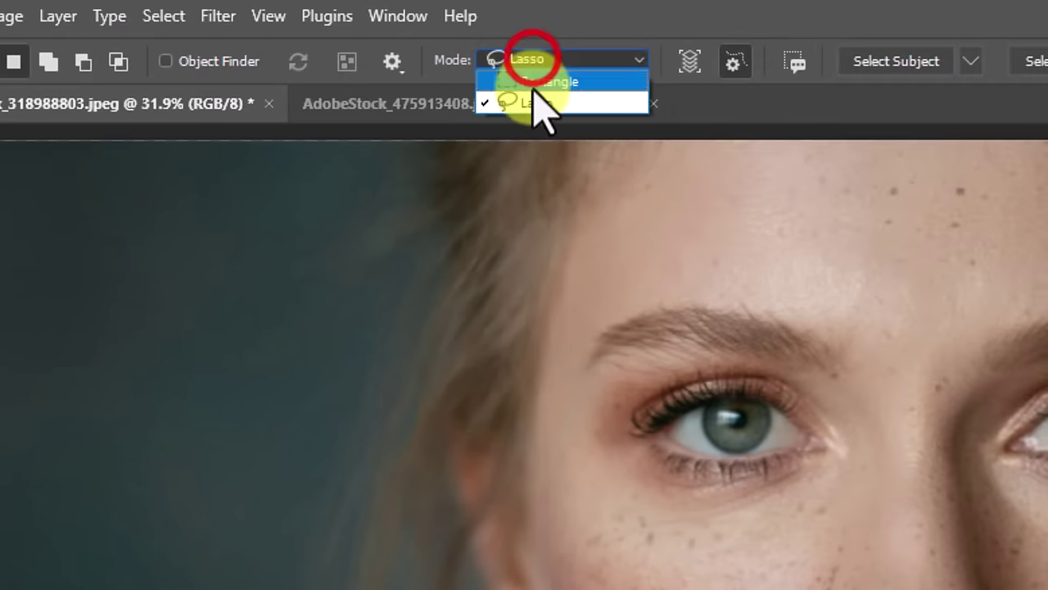
left_click(529, 86)
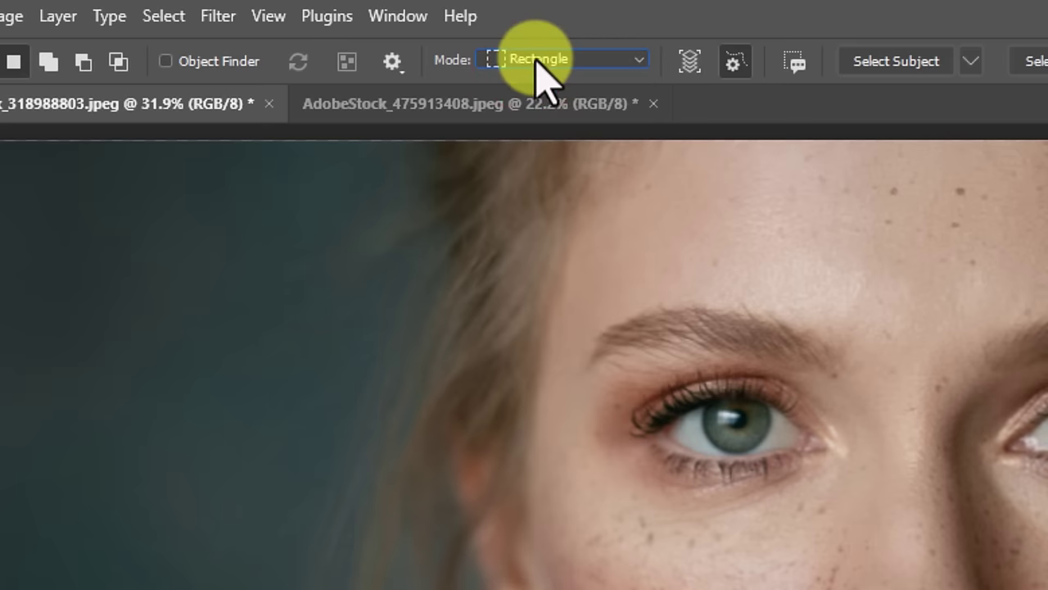
left_click(535, 59)
left_click(533, 101)
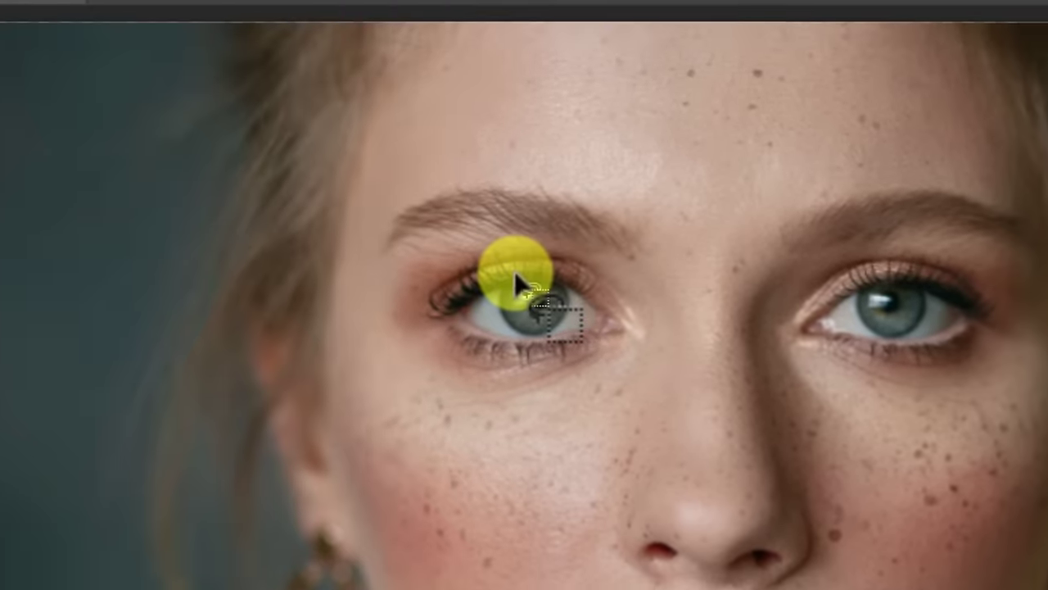
mouse_move(683, 365)
left_mouse_down()
mouse_move(729, 375)
mouse_move(744, 403)
mouse_move(727, 441)
left_mouse_up()
mouse_move(530, 326)
left_mouse_down()
mouse_move(492, 325)
mouse_move(471, 310)
mouse_move(495, 262)
left_mouse_up()
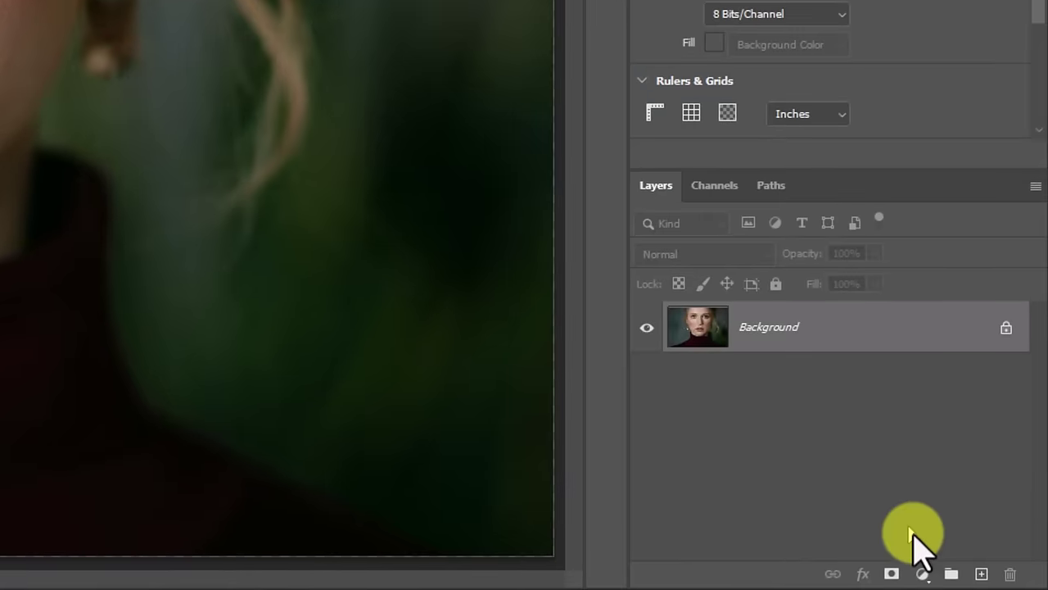
Step: Add a Gradient fill layer and move the teal gradient onto the left iris
left_click(924, 573)
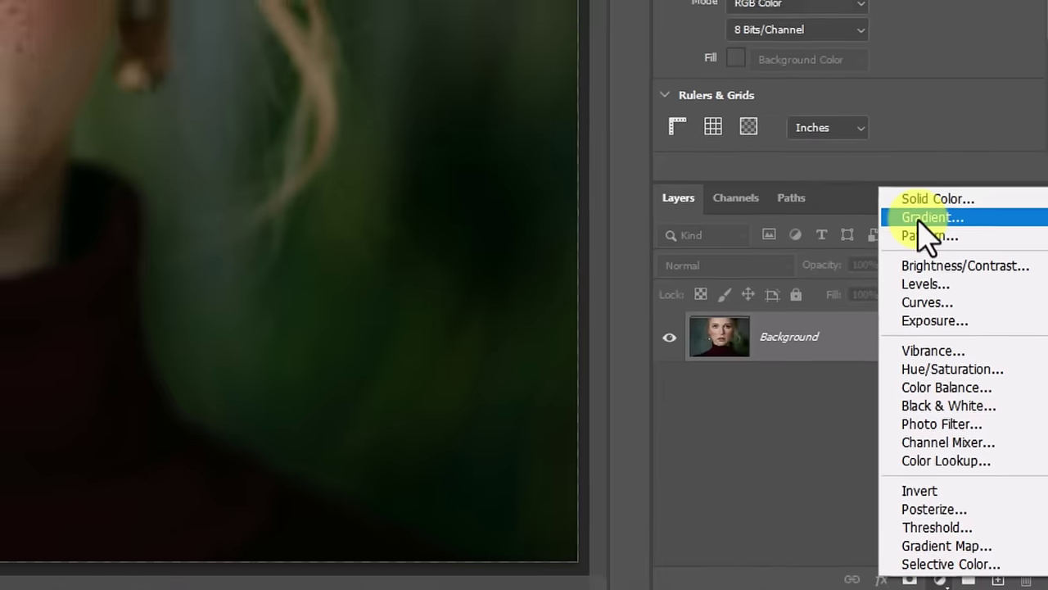
left_click(924, 218)
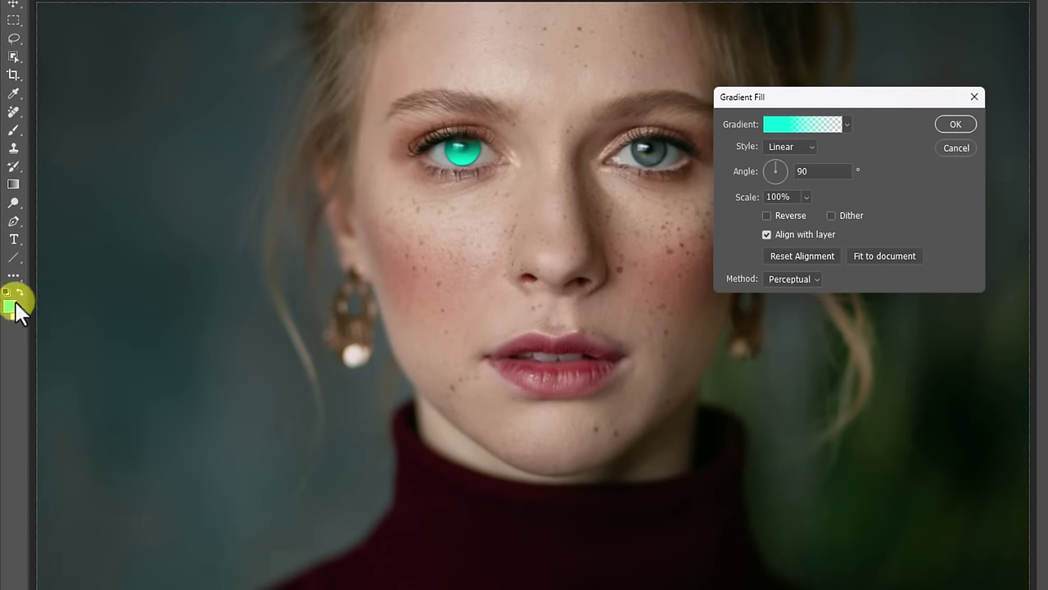
left_click_drag(494, 135, 521, 176)
left_click(723, 128)
left_click(819, 125)
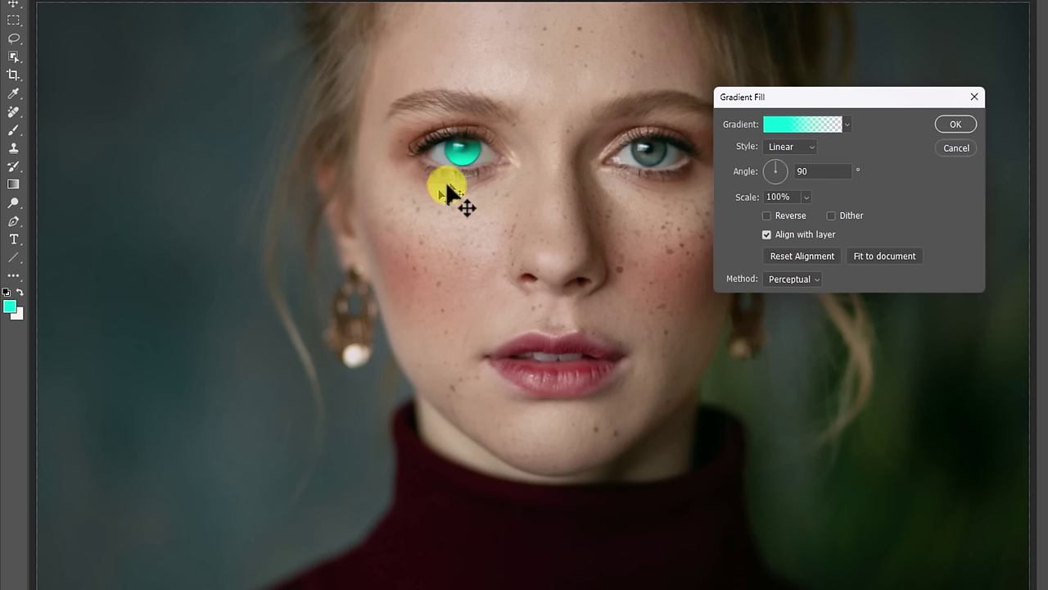
left_click_drag(459, 168, 563, 161)
Step: Make the gradient Radial and enlarge it to 173% scale
left_click(801, 146)
left_click(791, 168)
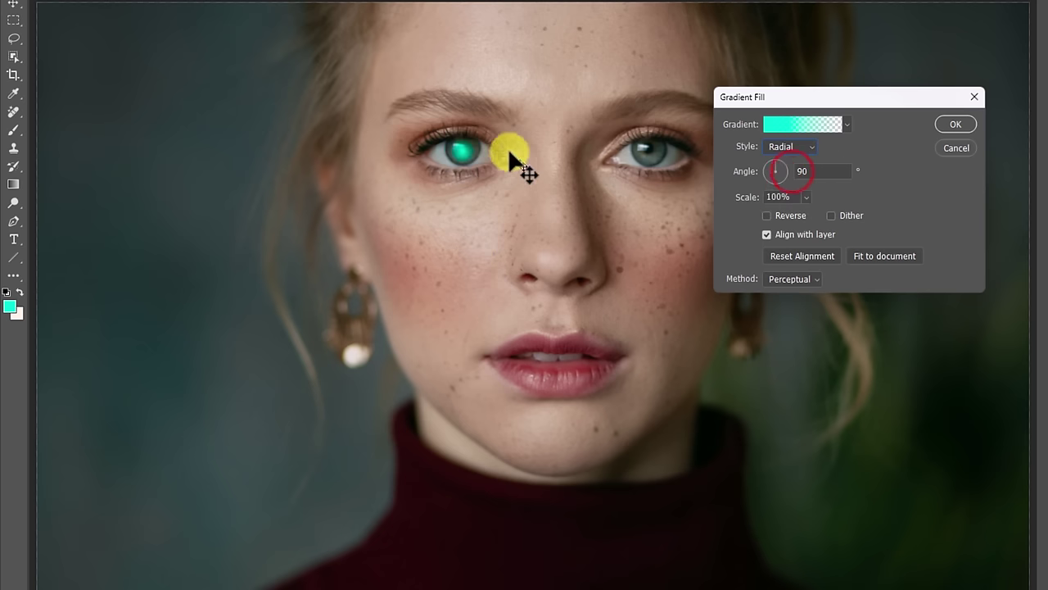
left_click_drag(466, 134, 532, 171)
left_click_drag(470, 193, 492, 194)
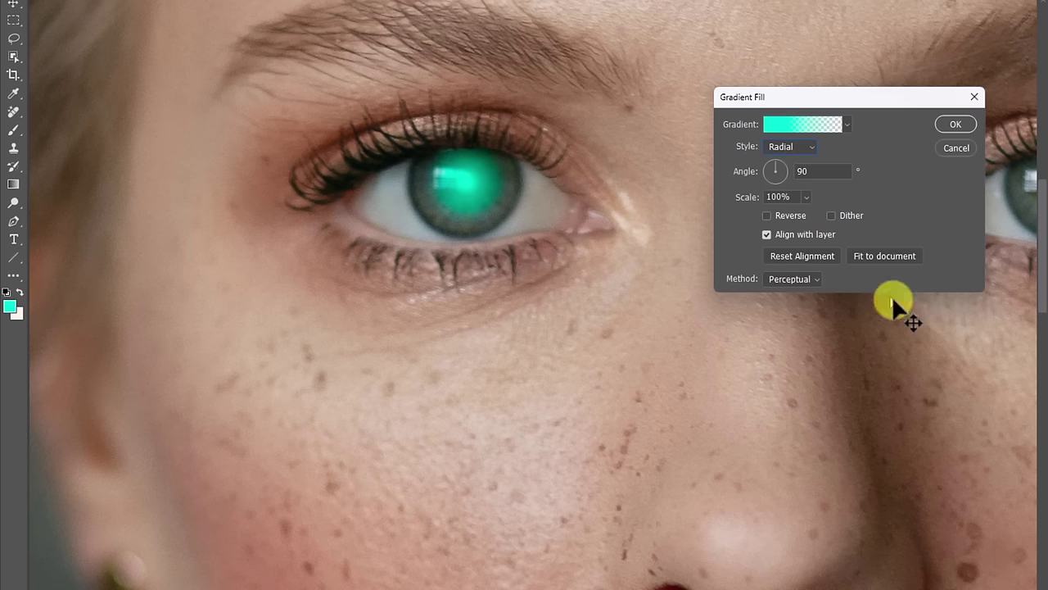
left_click_drag(810, 210, 813, 211)
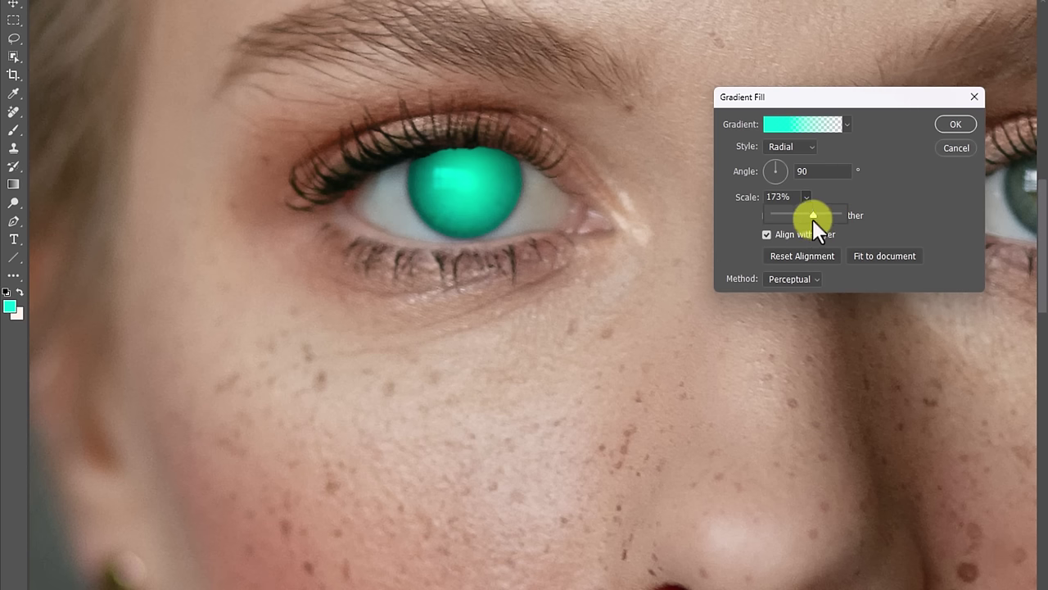
left_click(825, 152)
Step: Replace the teal with the Grey Eye Gradient from Blake's Eye Gradients
left_click(825, 124)
left_click_drag(734, 70, 855, 129)
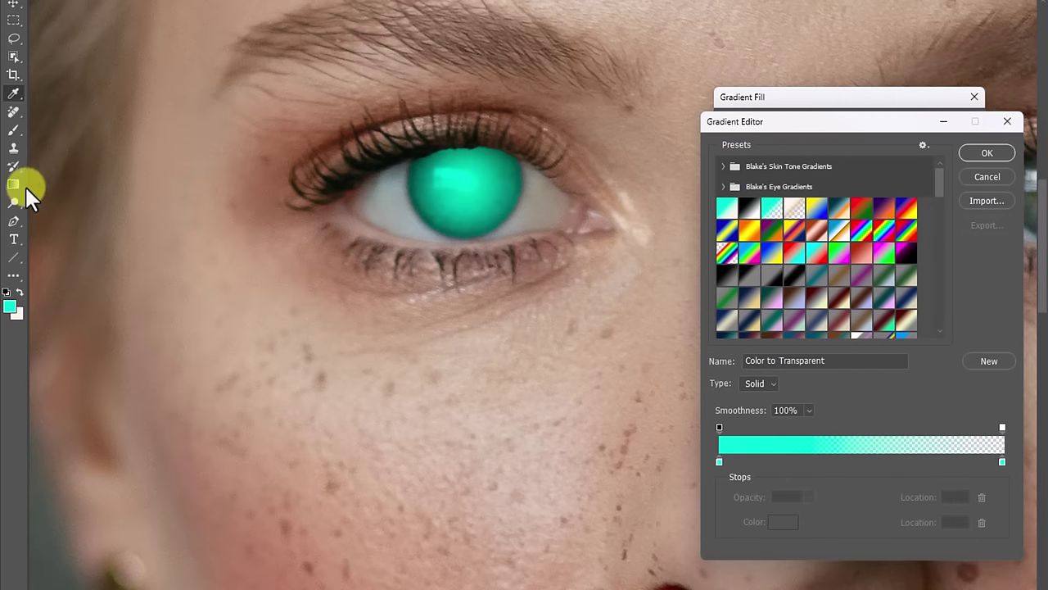
left_click(725, 188)
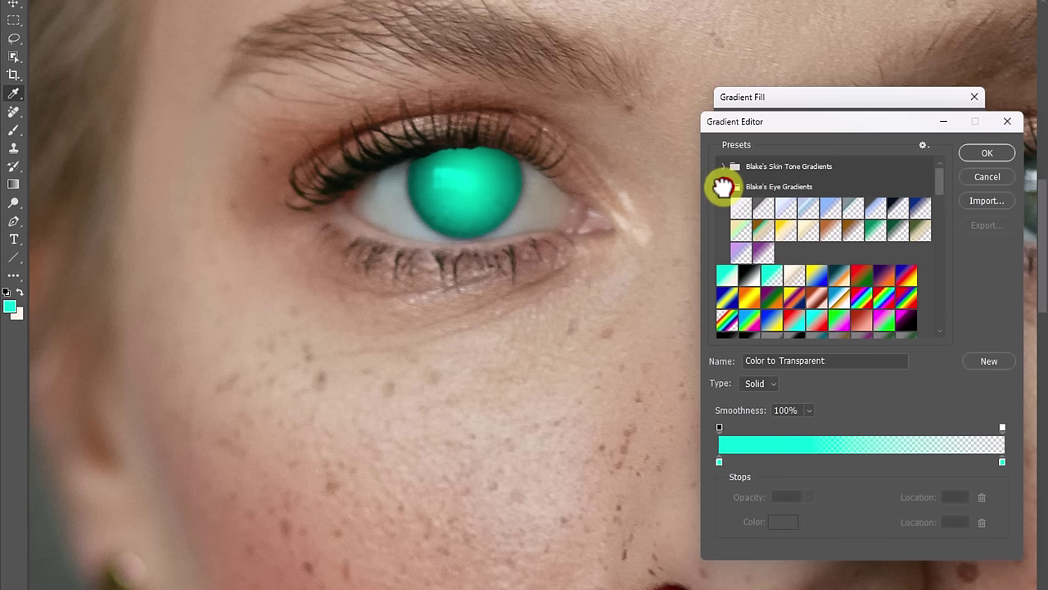
left_click(783, 208)
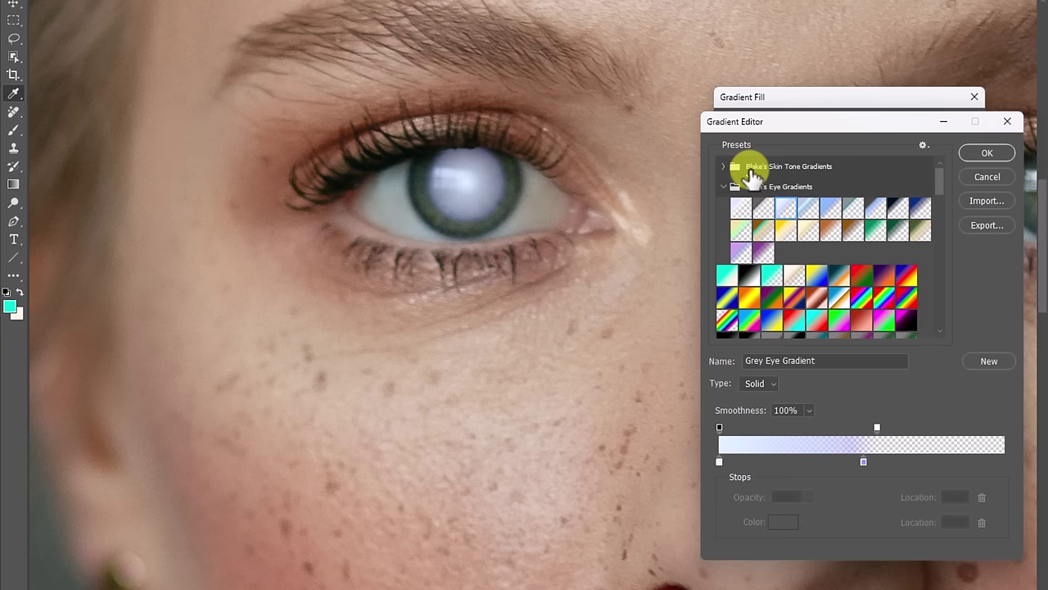
left_click(979, 152)
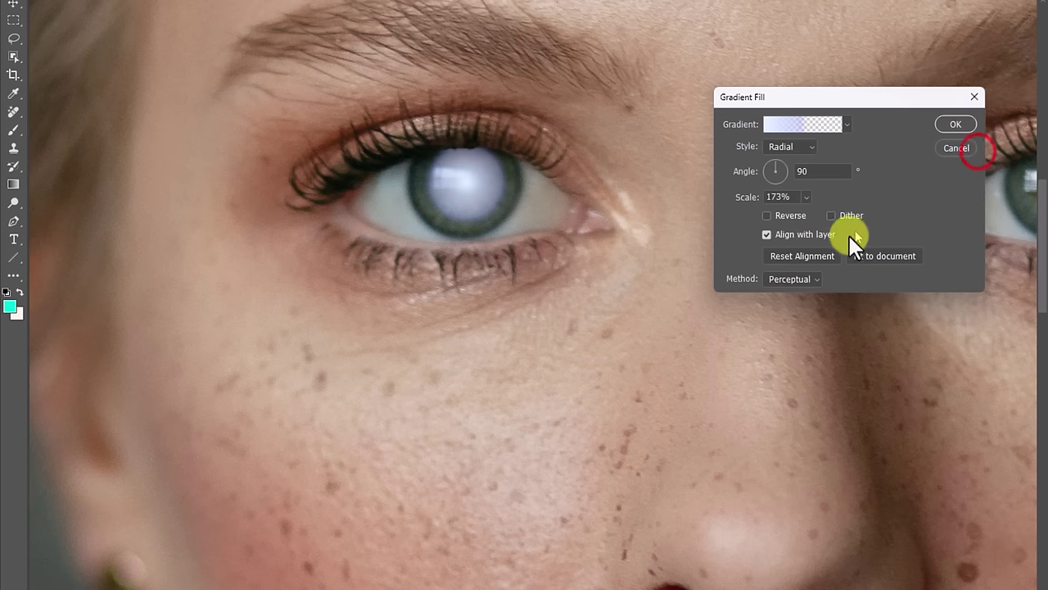
Step: Set the gradient scale to 272% and commit the Gradient Fill 1 layer
left_click(802, 198)
left_click_drag(807, 211, 809, 213)
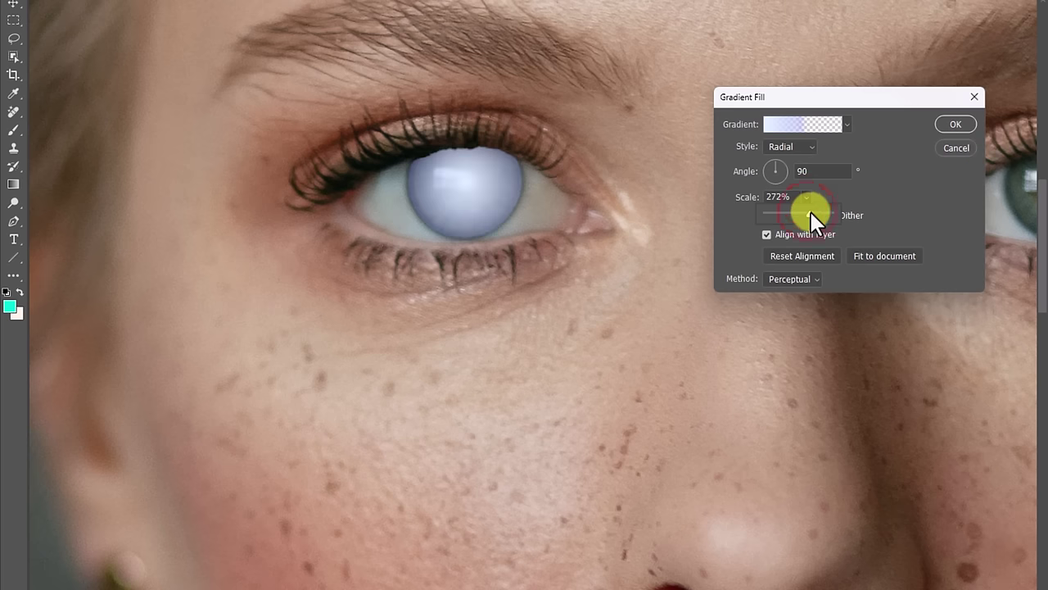
left_click(955, 123)
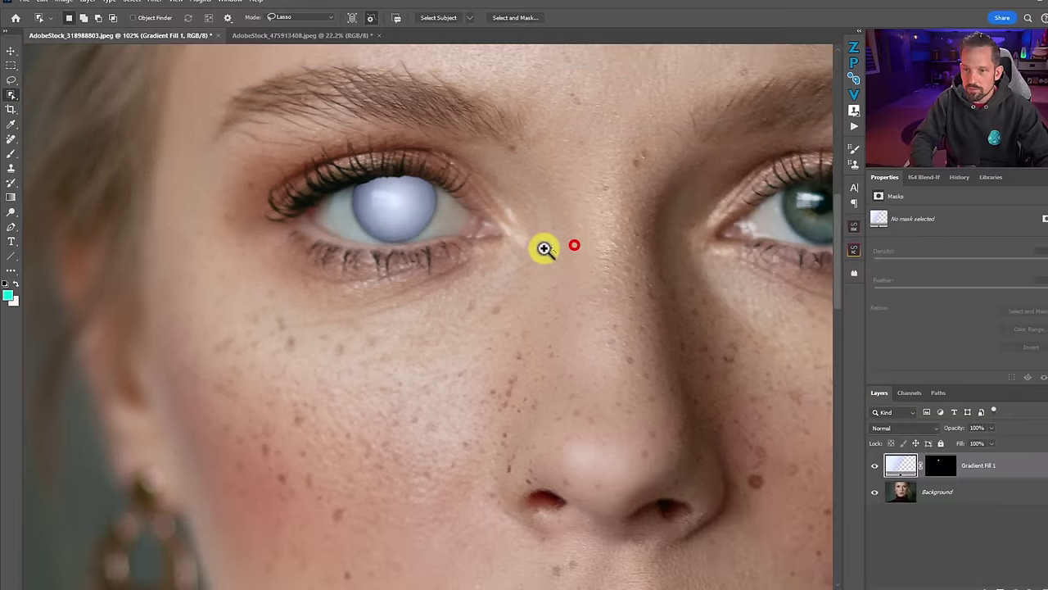
Step: Zoom in on the left eye and feather the Gradient Fill 1 mask by 4.5 px
left_click_drag(545, 248, 412, 281)
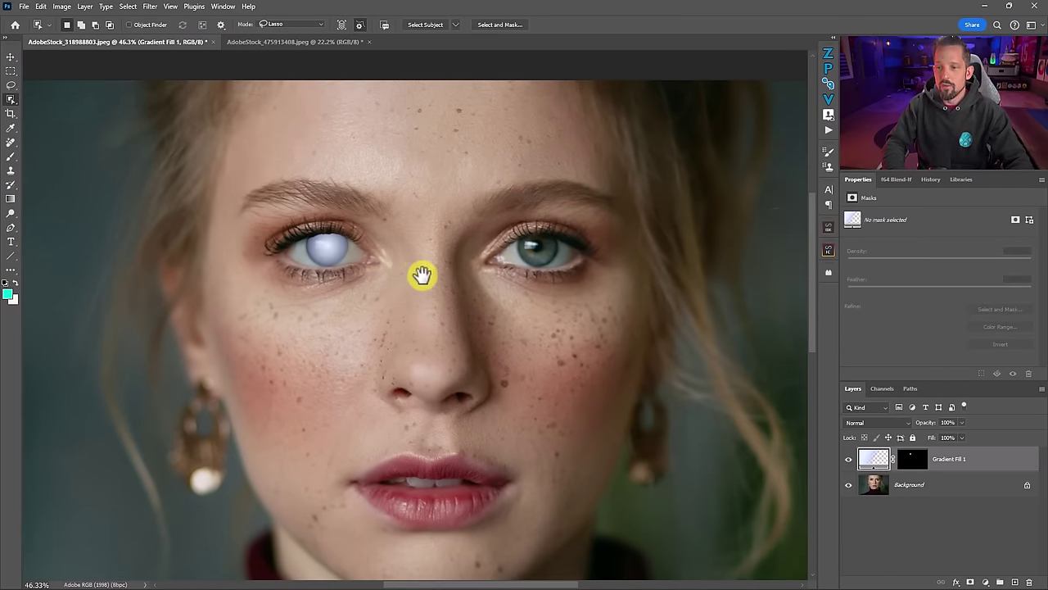
left_click_drag(348, 256, 379, 259)
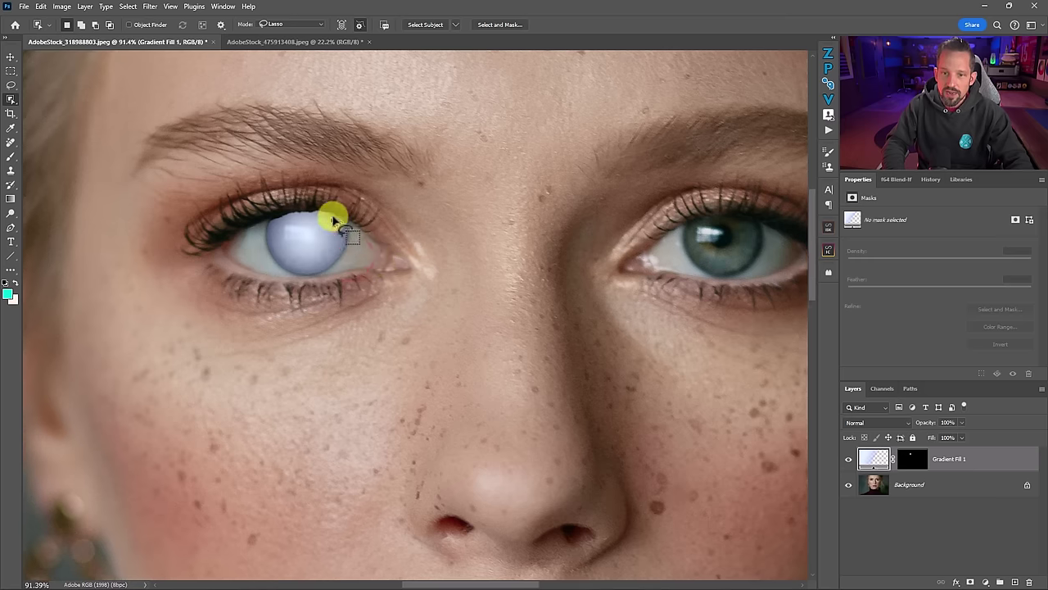
left_click(912, 460)
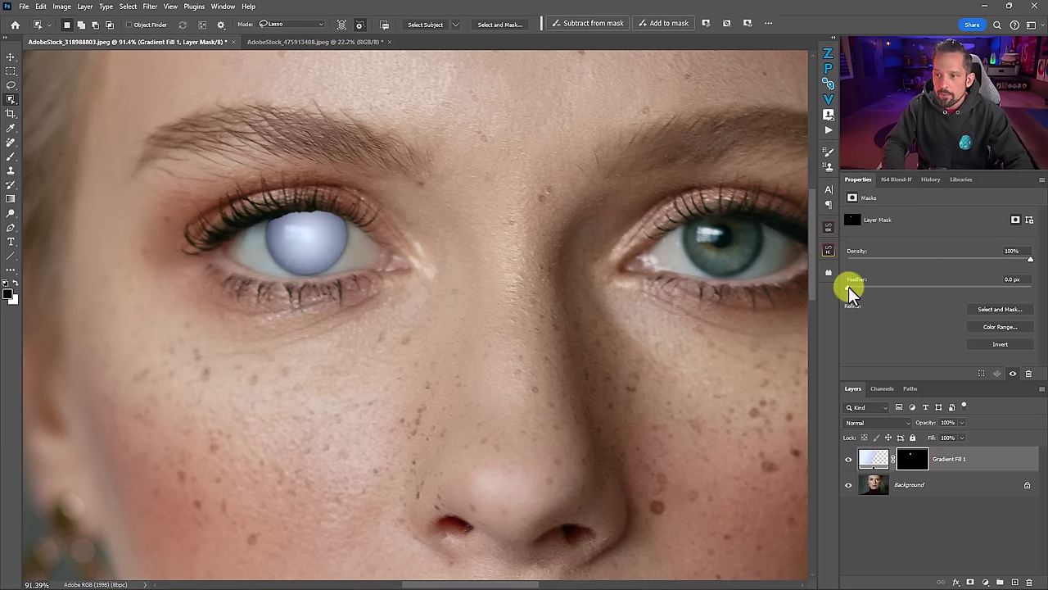
left_click_drag(850, 288, 894, 288)
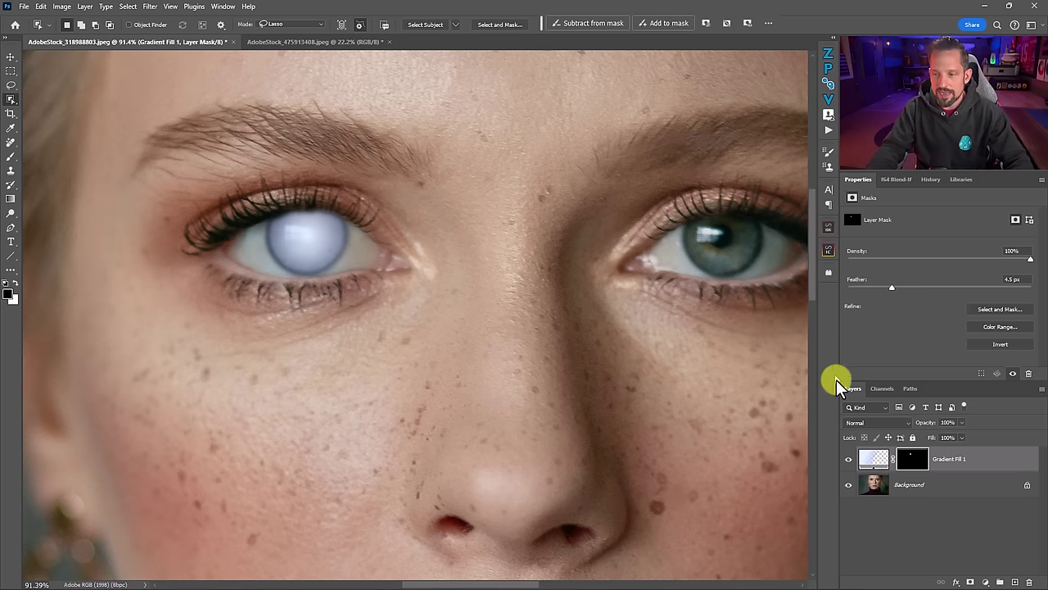
Step: Set the Gradient Fill 1 blend mode to Vivid Light
left_click(863, 424)
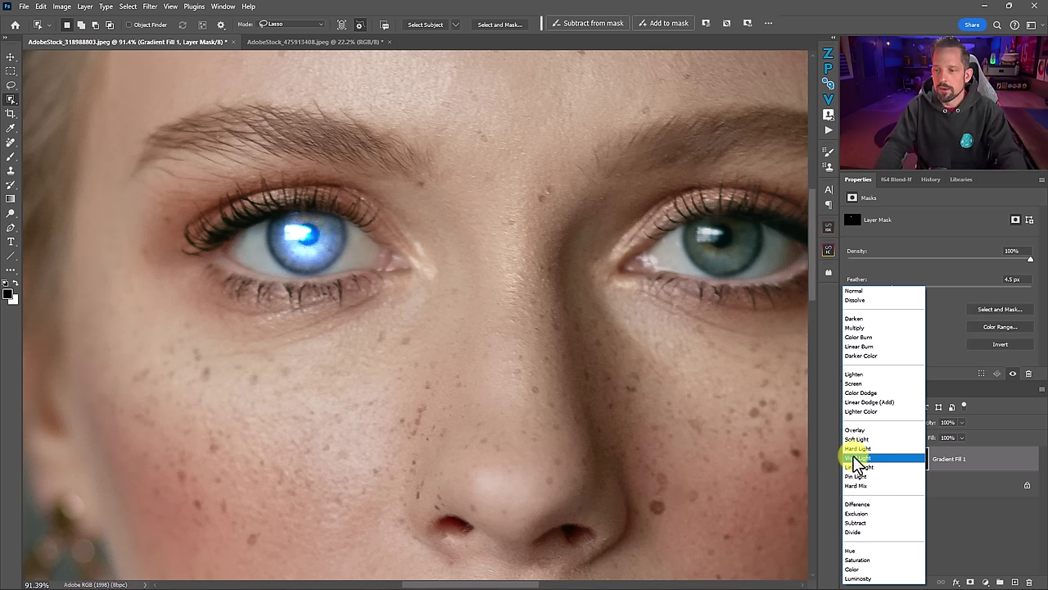
left_click(855, 457)
left_click_drag(865, 460, 947, 432)
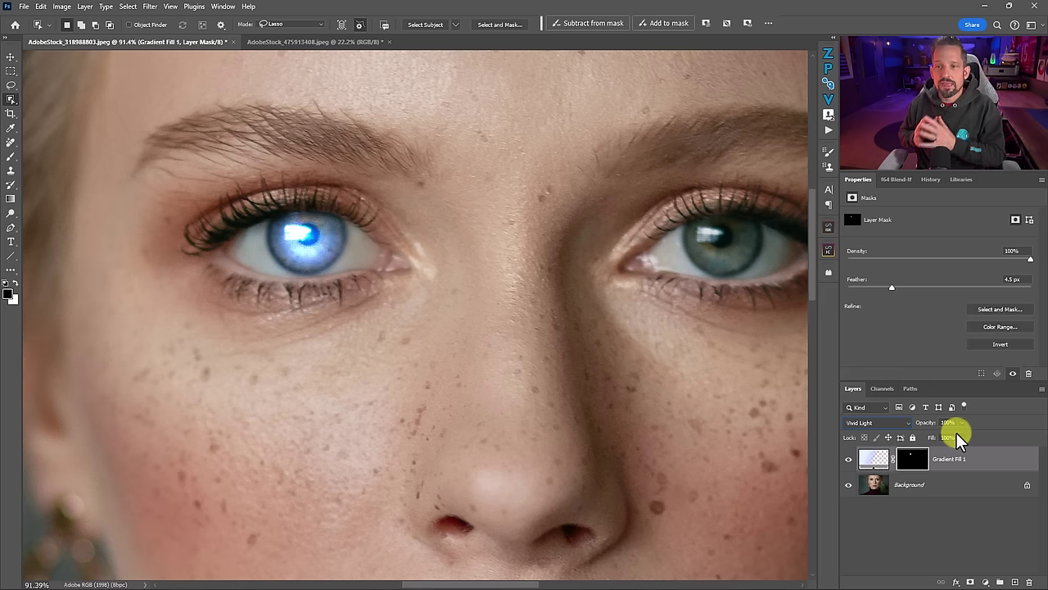
Step: Lower the gradient layer's Fill to 54% so the iris looks natural
left_click_drag(959, 422, 987, 422)
left_click(963, 439)
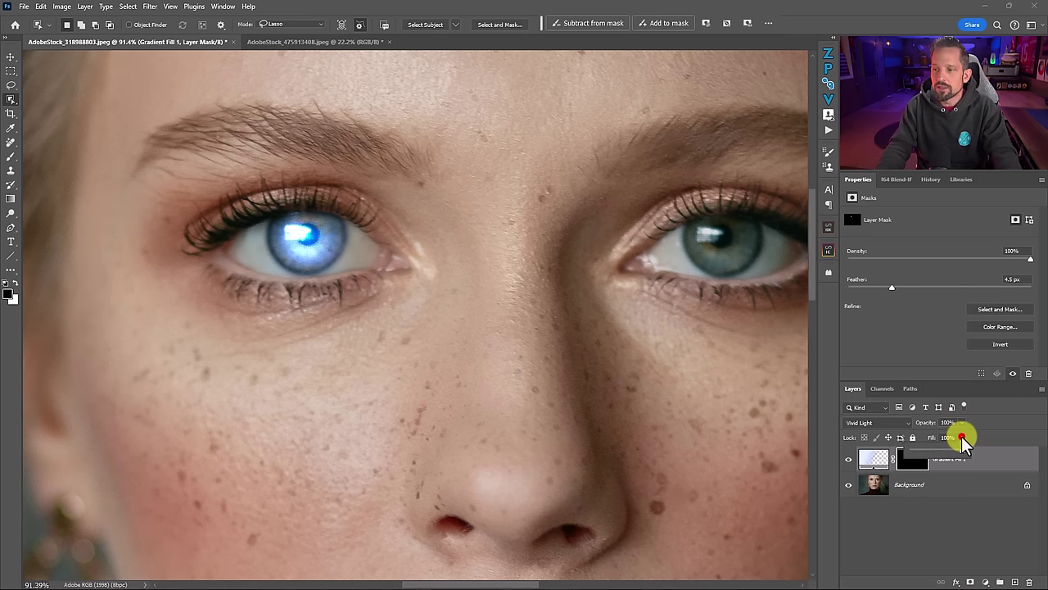
left_click_drag(958, 450, 951, 450)
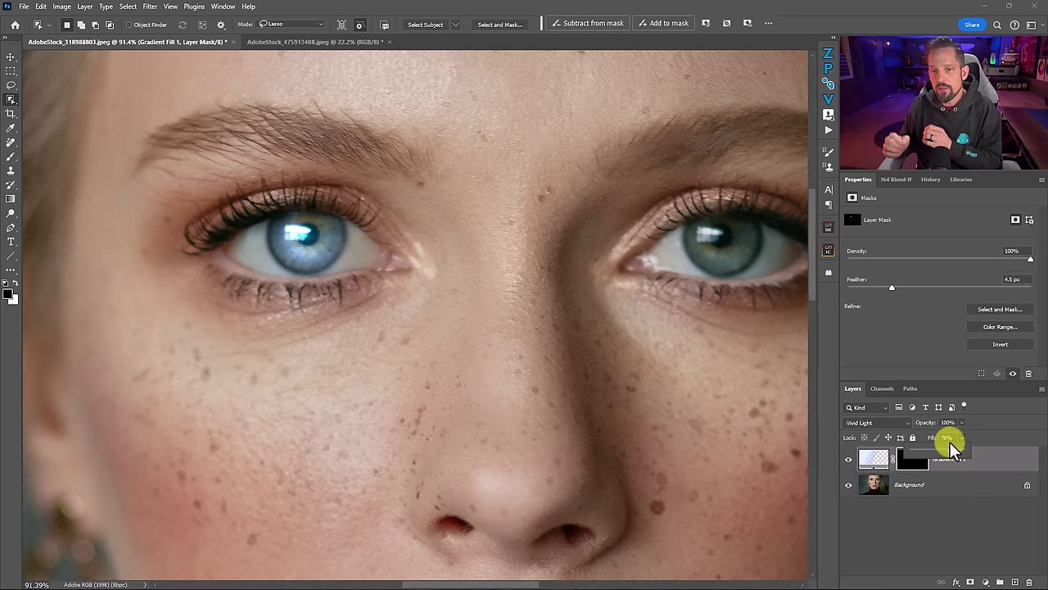
left_click_drag(935, 447, 938, 456)
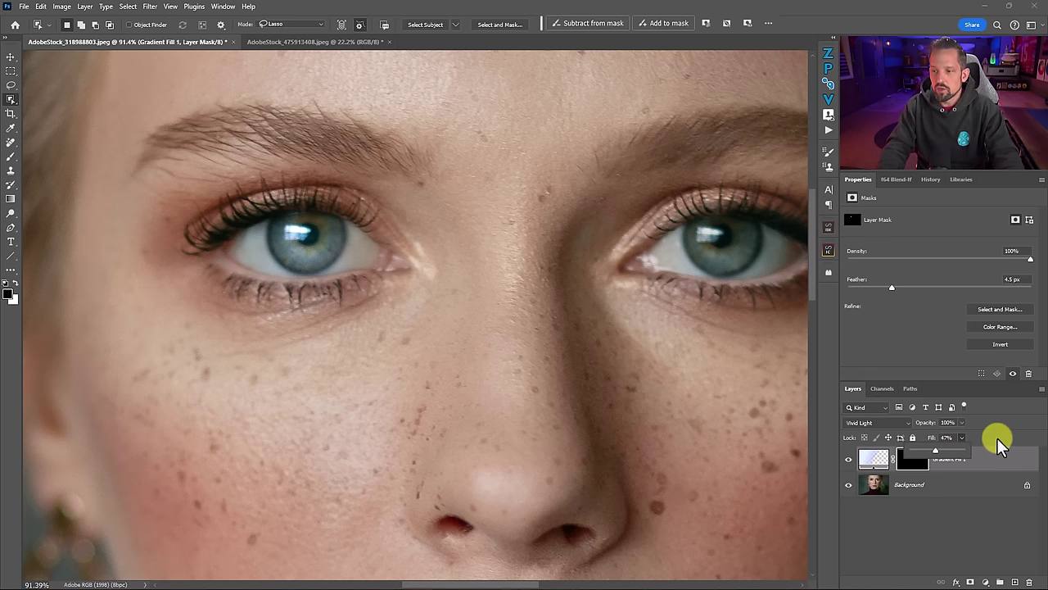
mouse_move(934, 450)
left_mouse_down()
mouse_move(943, 457)
mouse_move(947, 445)
left_mouse_up()
left_click(1025, 419)
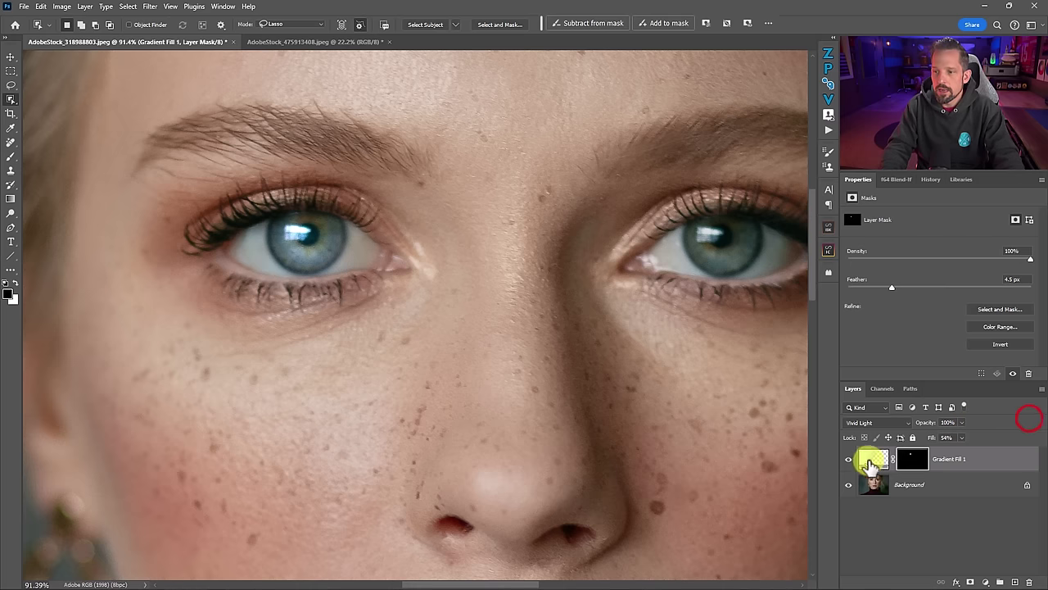
Step: Toggle the gradient layer's visibility off and on to compare before and after
left_click(851, 460)
left_click(851, 460)
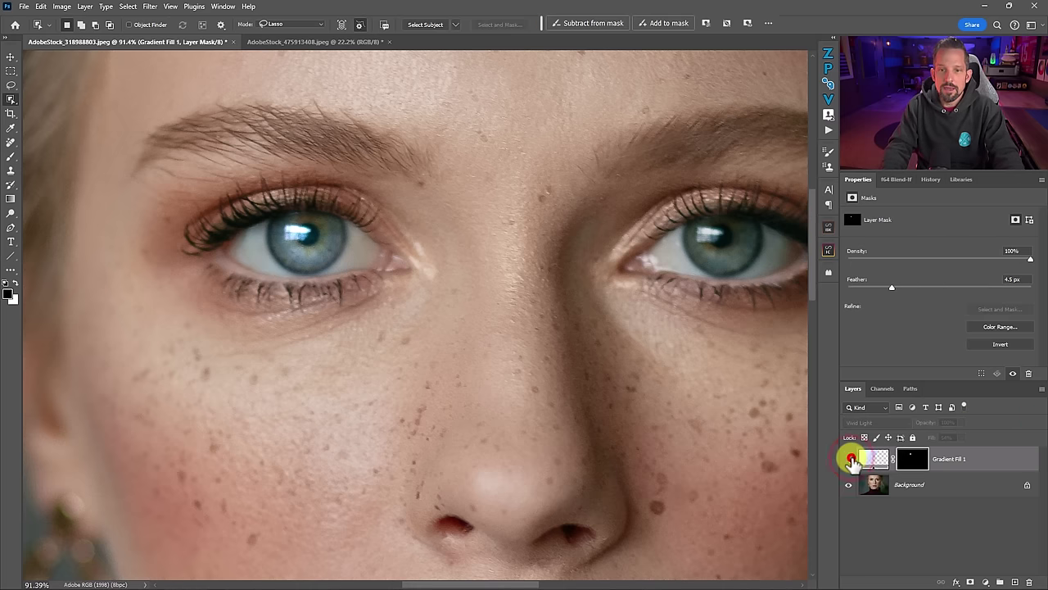
left_click(851, 460)
left_click(852, 460)
left_click(852, 461)
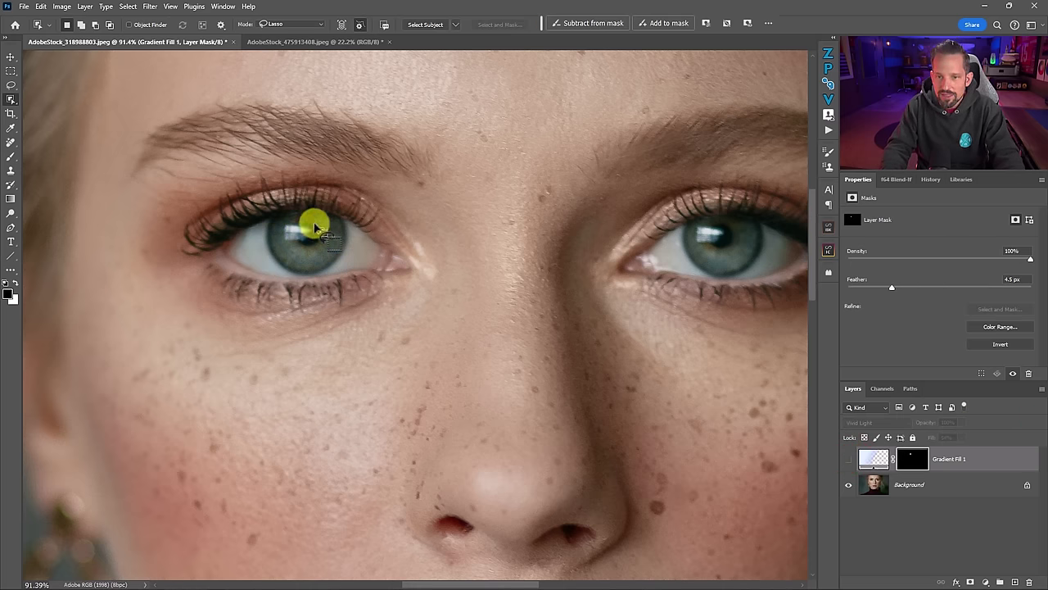
left_click(848, 460)
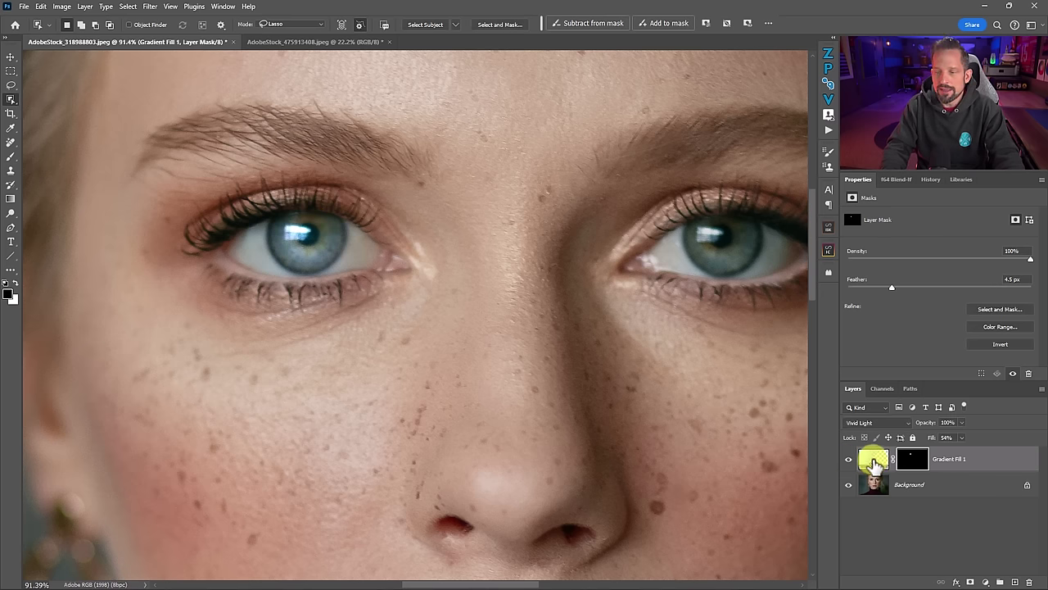
Step: Open the gradient fill's Gradient Editor and add a new colour stop
double_click(874, 462)
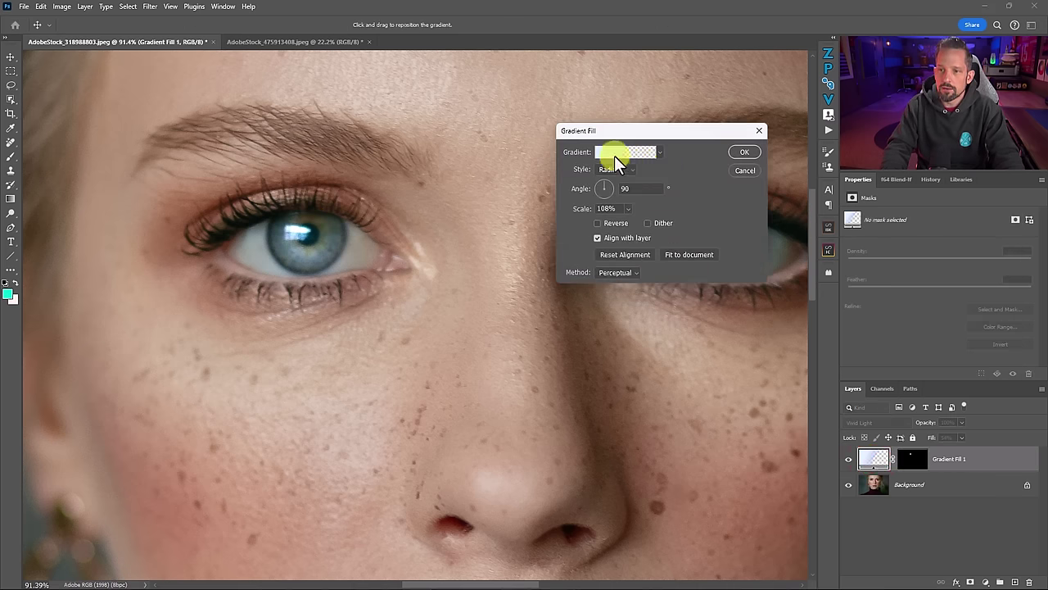
left_click(614, 155)
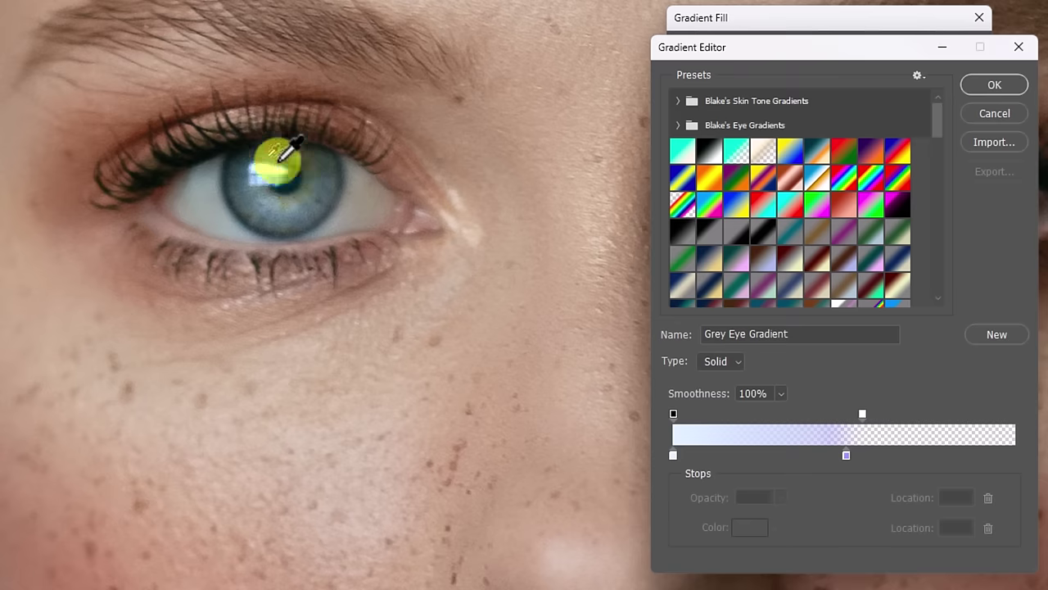
left_click(728, 453)
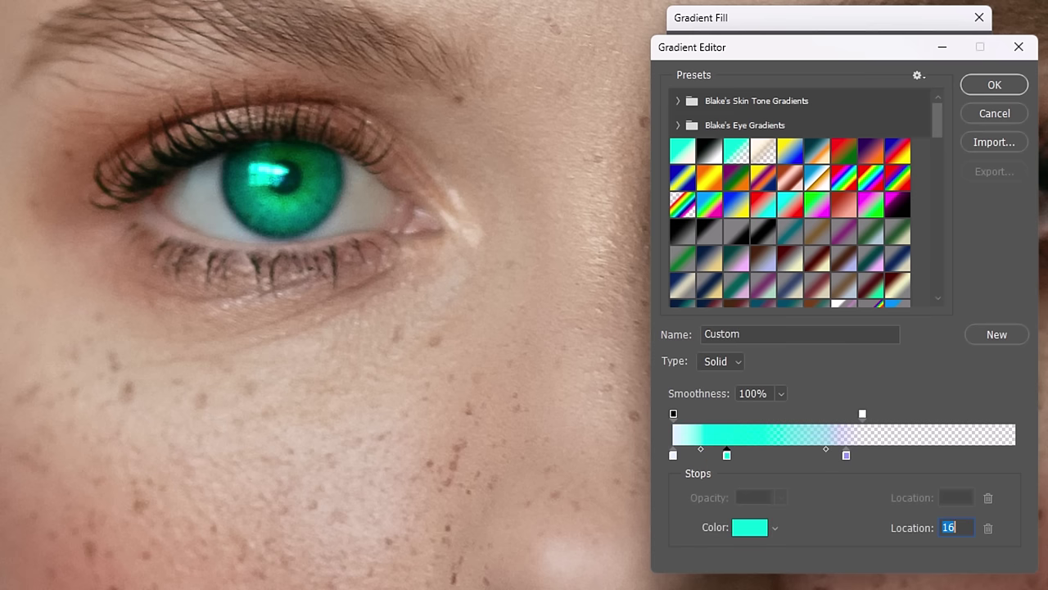
left_click(728, 454)
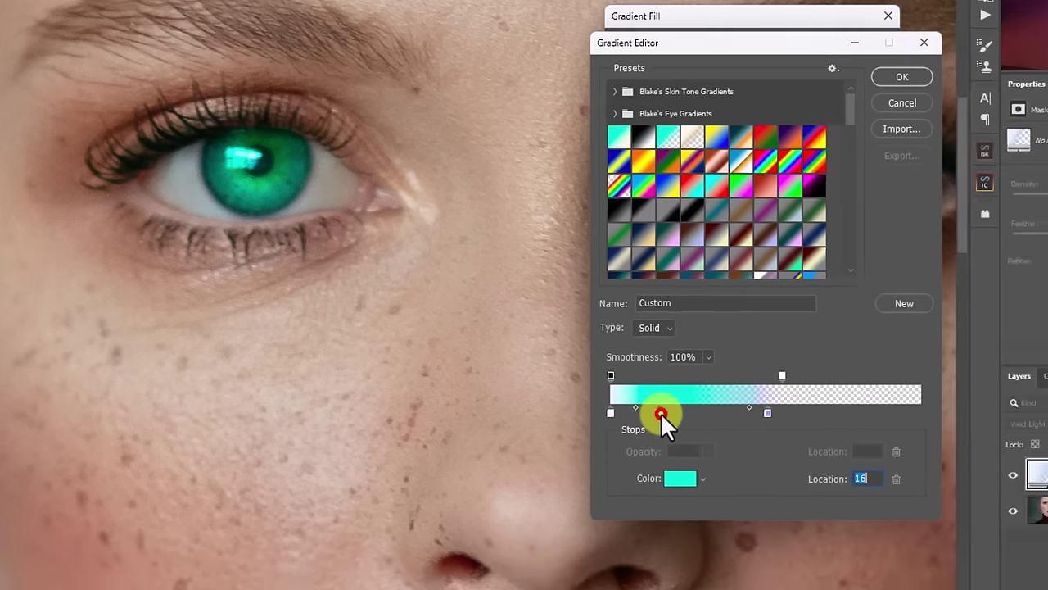
Step: Set the new stop's colour to pale peach #f9dbb1
double_click(660, 412)
left_click_drag(991, 351, 995, 418)
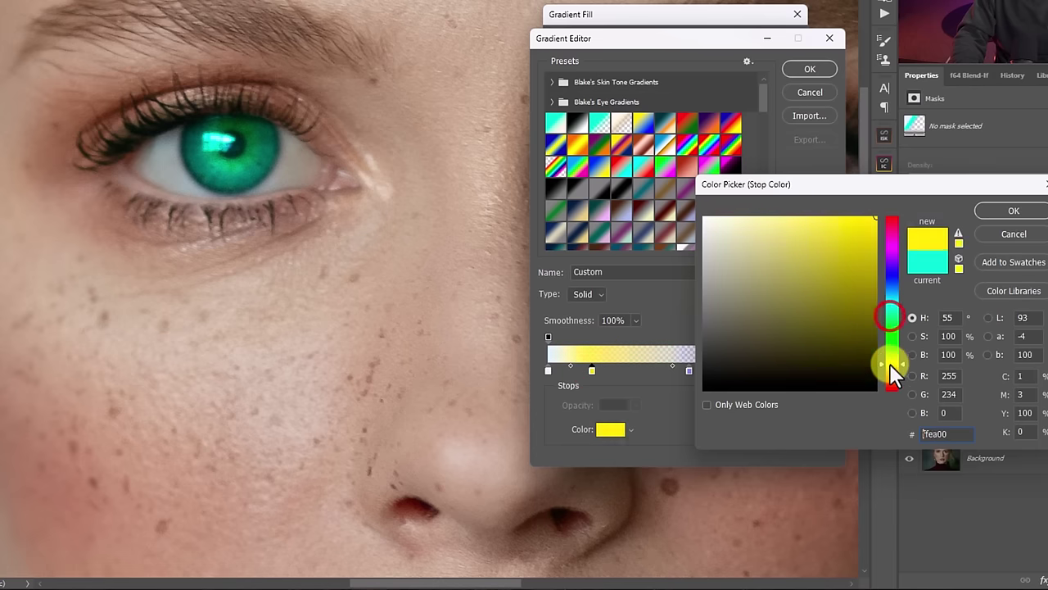
left_click_drag(892, 373, 890, 368)
left_click_drag(832, 299, 840, 306)
left_click(788, 248)
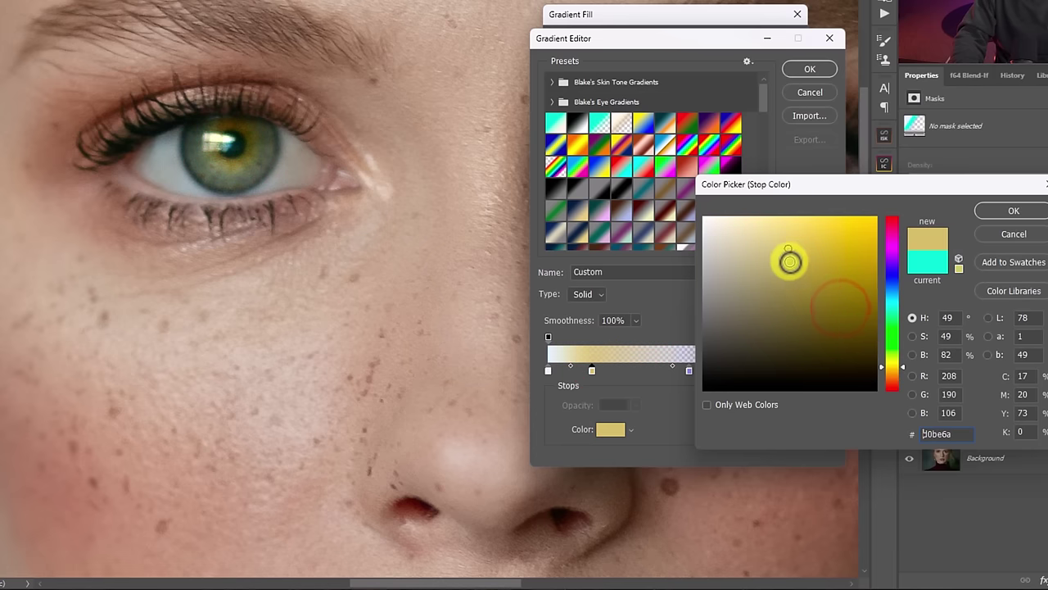
left_click(891, 373)
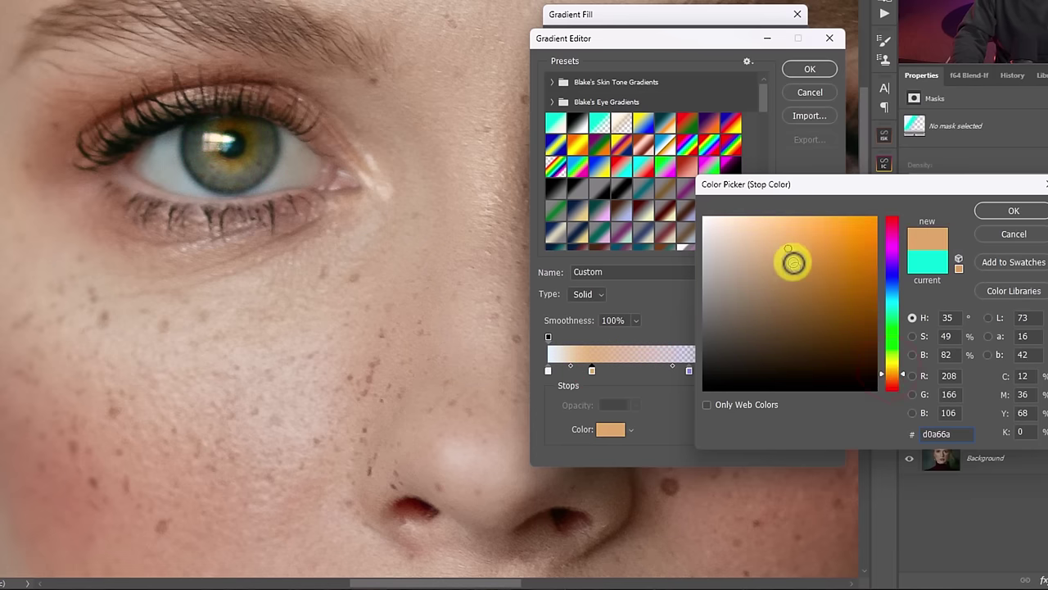
left_click_drag(779, 242, 753, 223)
left_click(750, 222)
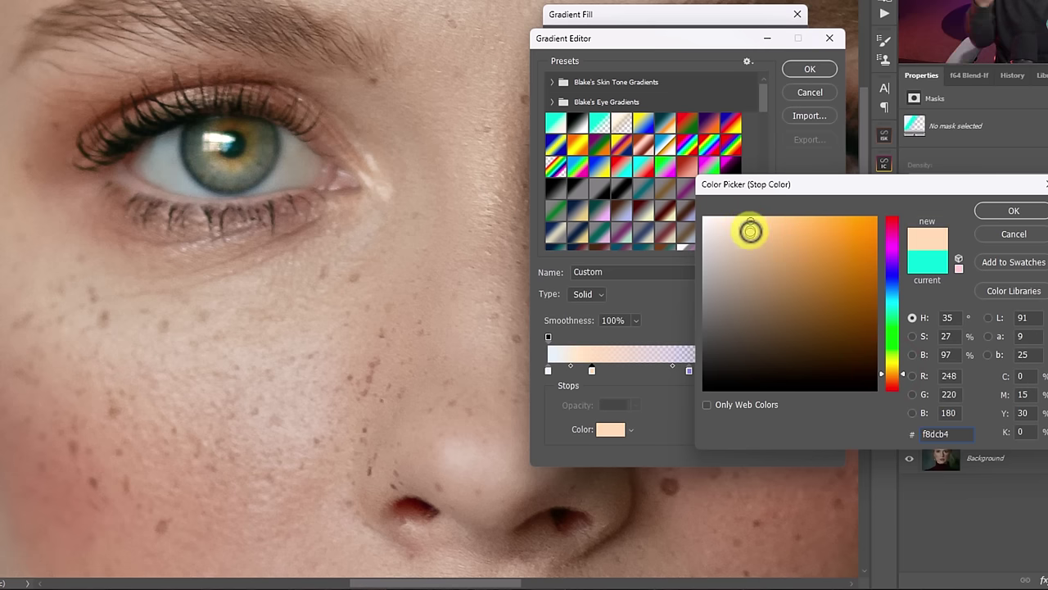
left_click(751, 222)
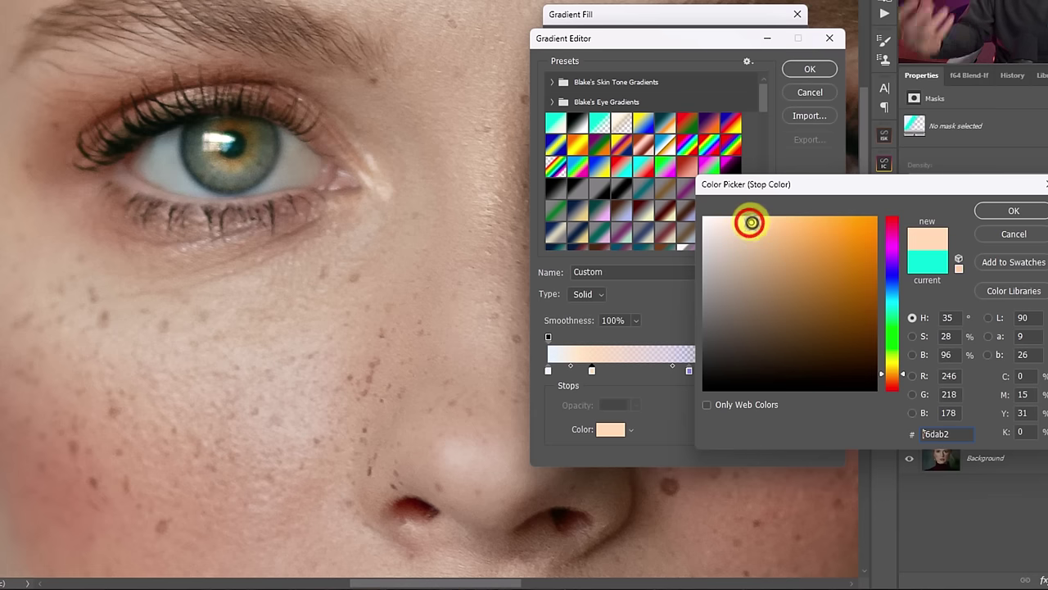
left_click(754, 224)
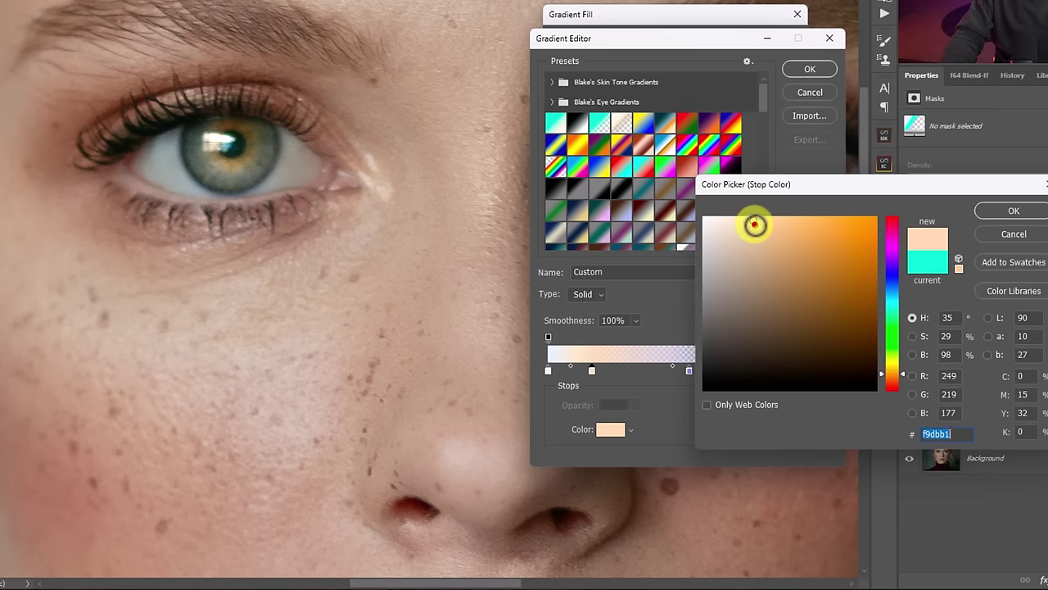
left_click(1034, 215)
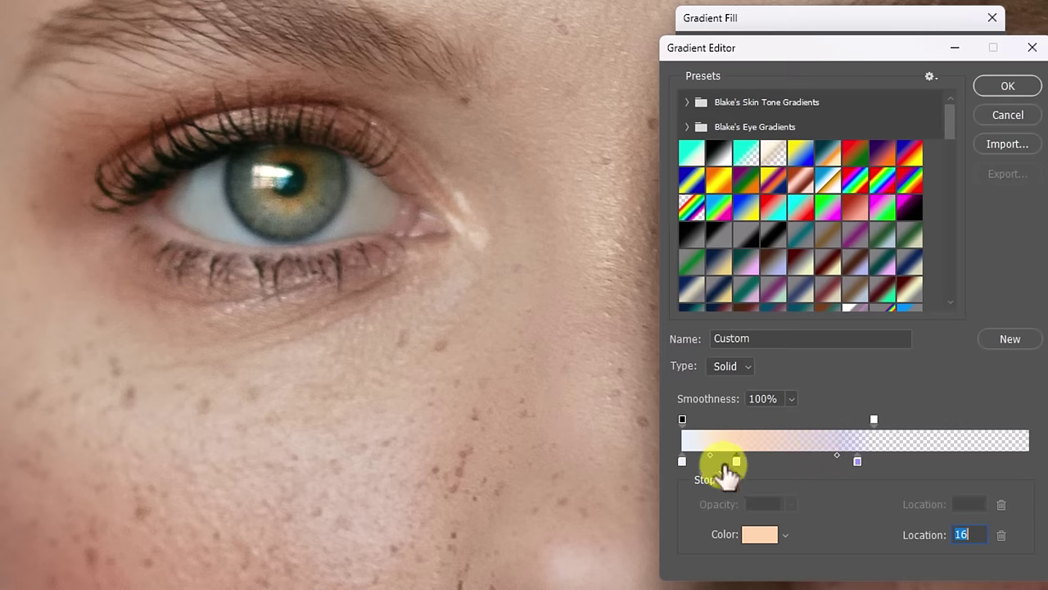
Step: Adjust the blend midpoints on either side of the peach stop at 16%
left_click_drag(313, 149, 837, 460)
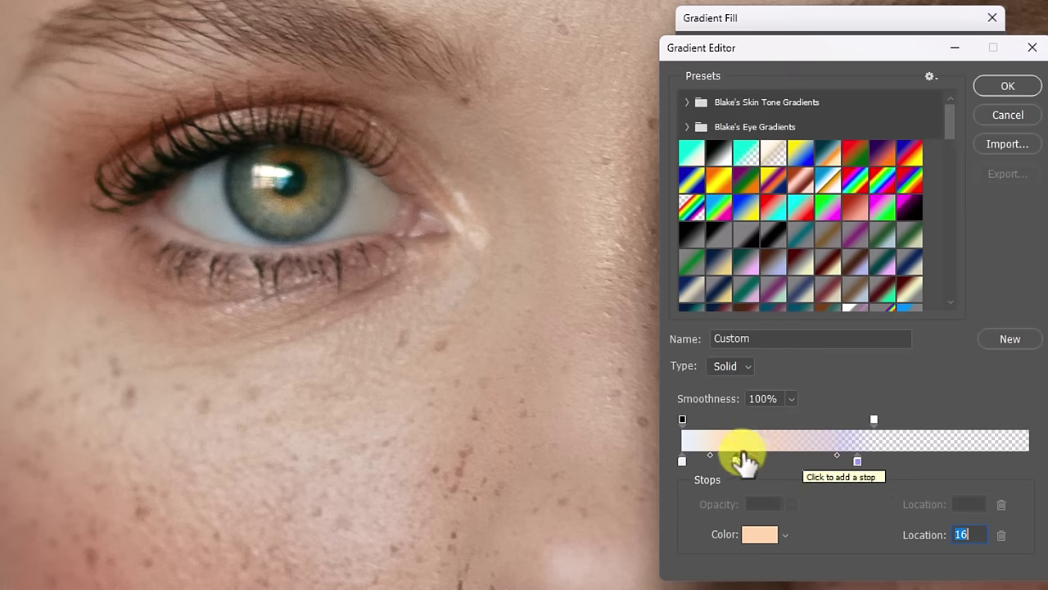
left_click(737, 460)
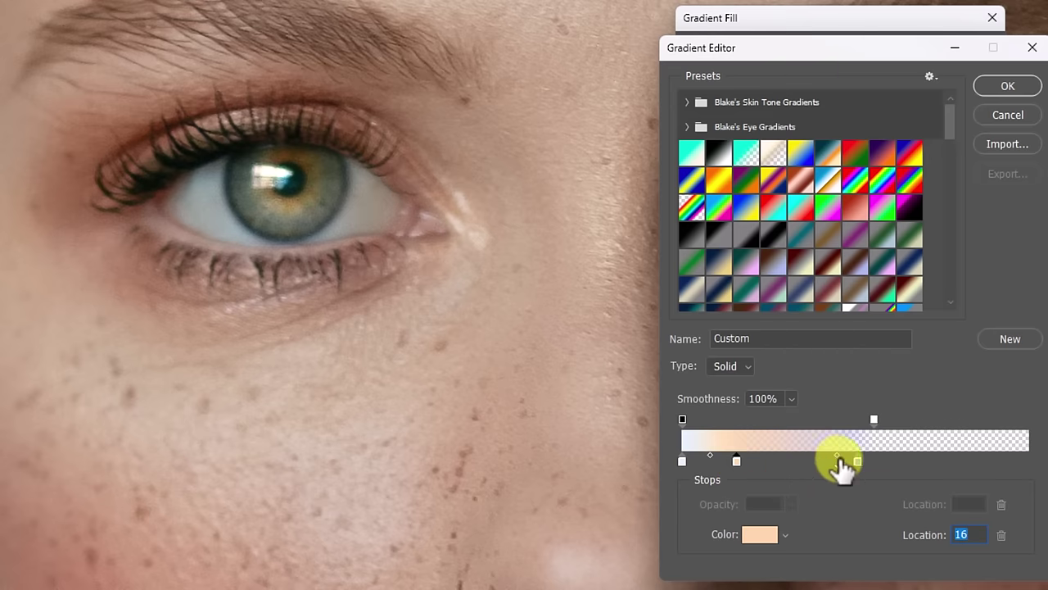
left_click_drag(836, 455, 774, 454)
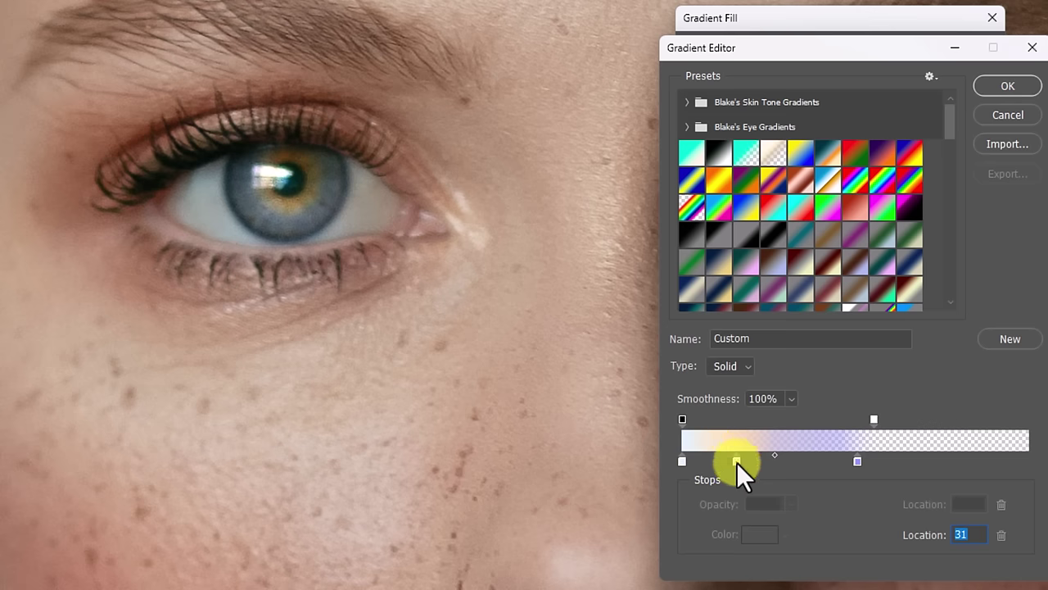
left_click(736, 461)
left_click_drag(711, 455, 768, 455)
left_click(735, 461)
left_click(771, 455)
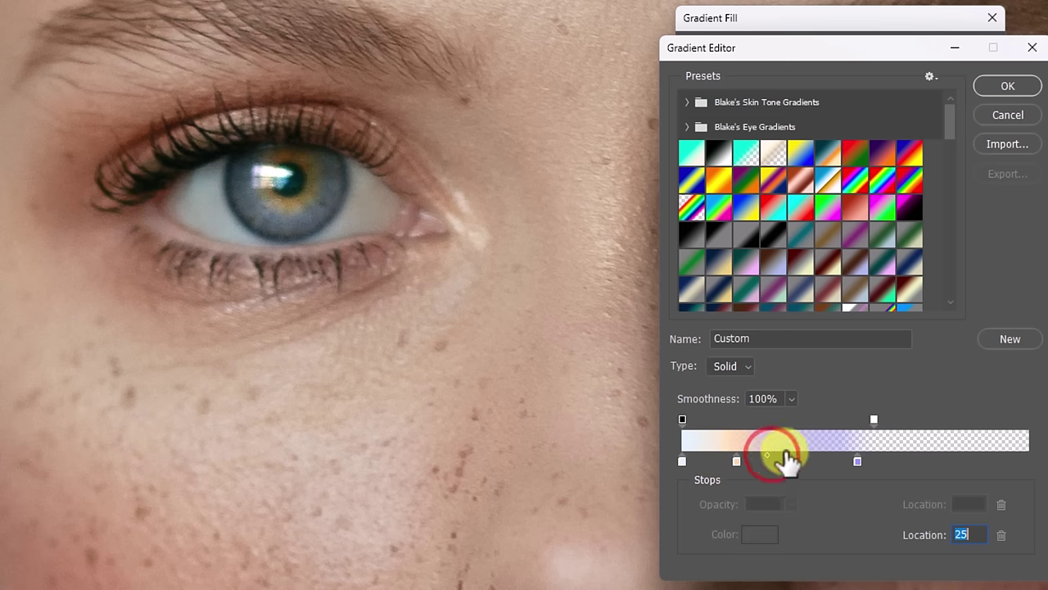
Step: Paste the white stop's e5f2ff onto the lavender stop, then darken it to b4c6d8
double_click(681, 461)
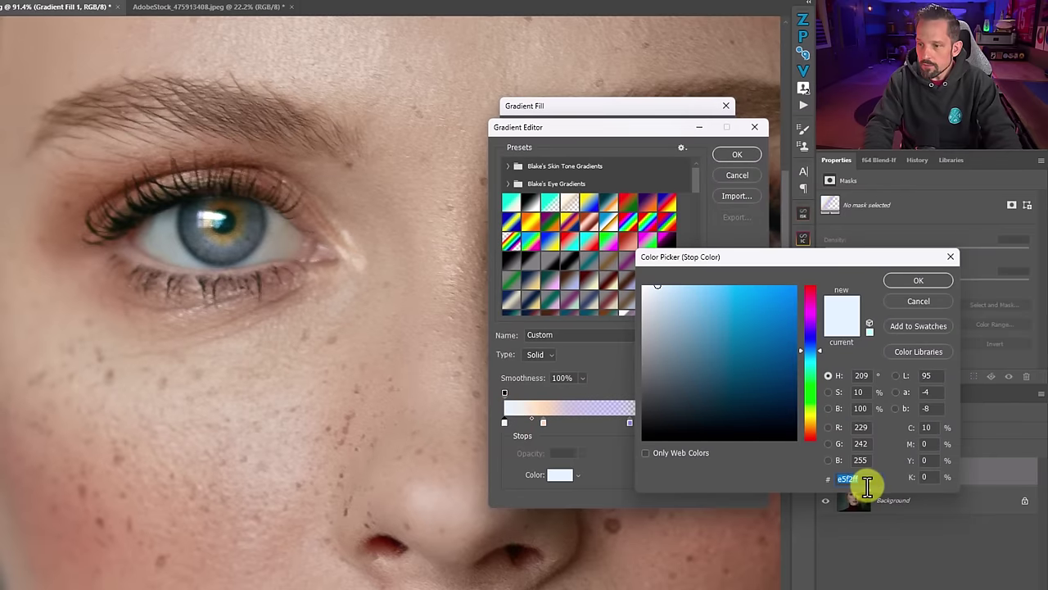
mouse_move(870, 480)
left_mouse_down()
mouse_move(819, 484)
mouse_move(870, 480)
left_mouse_up()
key("ctrl+c")
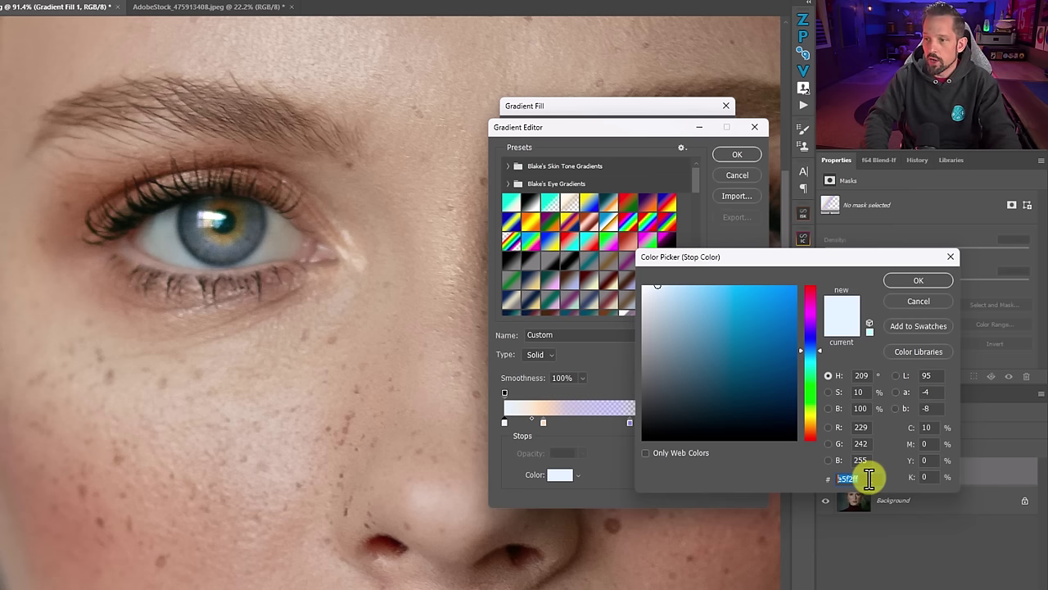
left_click(917, 284)
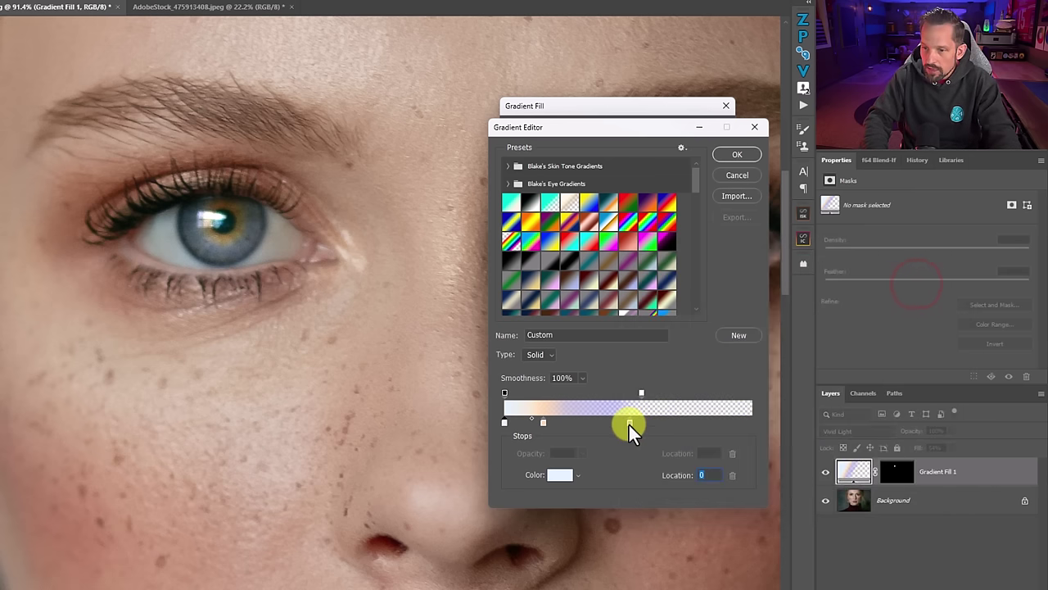
double_click(629, 423)
key("ctrl+v")
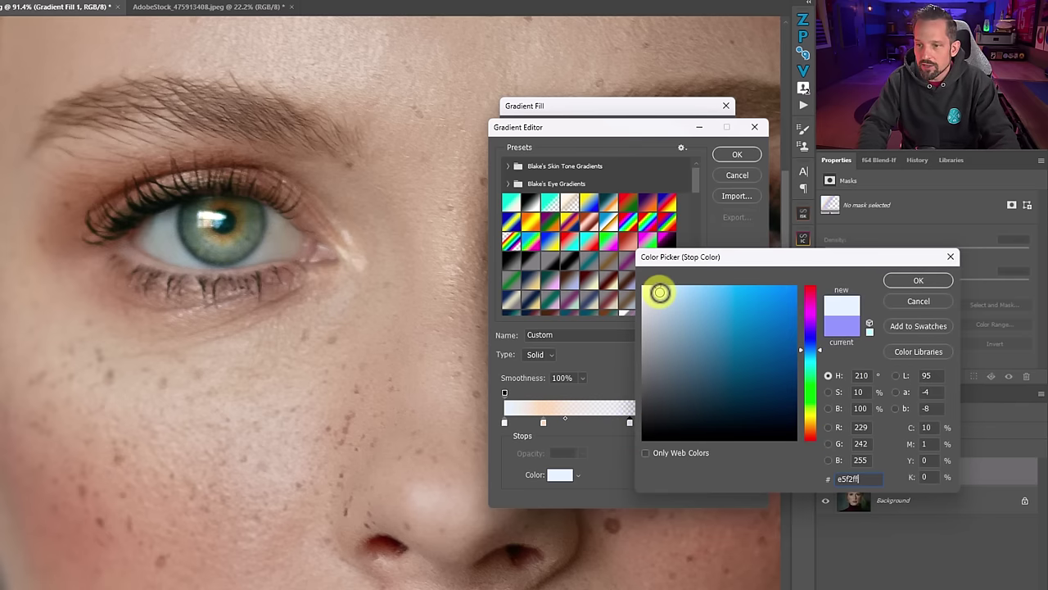
left_click_drag(662, 290, 669, 311)
left_click(667, 309)
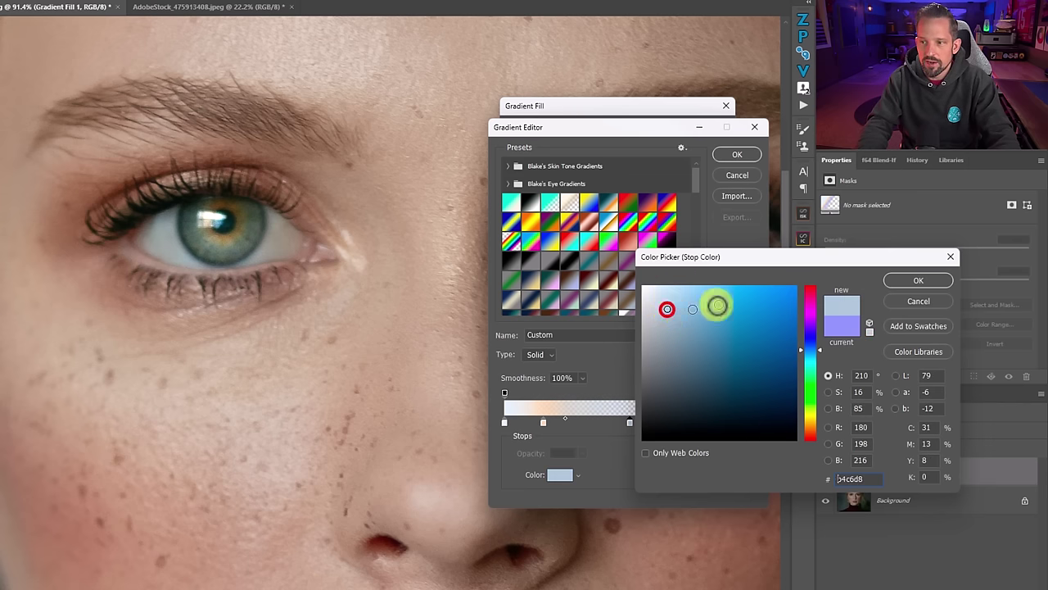
left_click(916, 275)
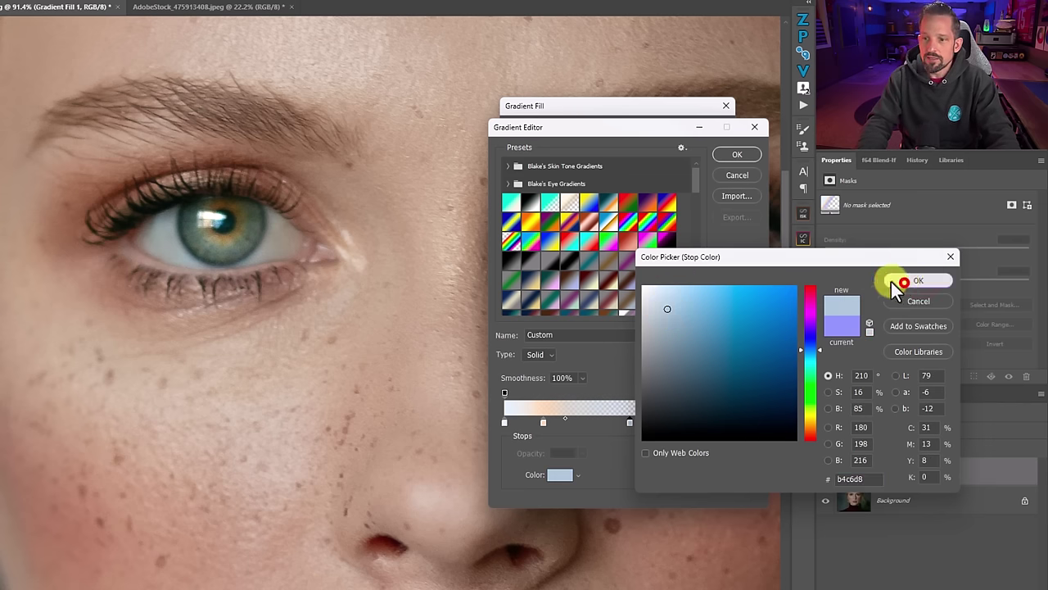
Step: Rename the edited gradient 'Grey with Brown', save it as a new preset, and close the editor
left_click(892, 282)
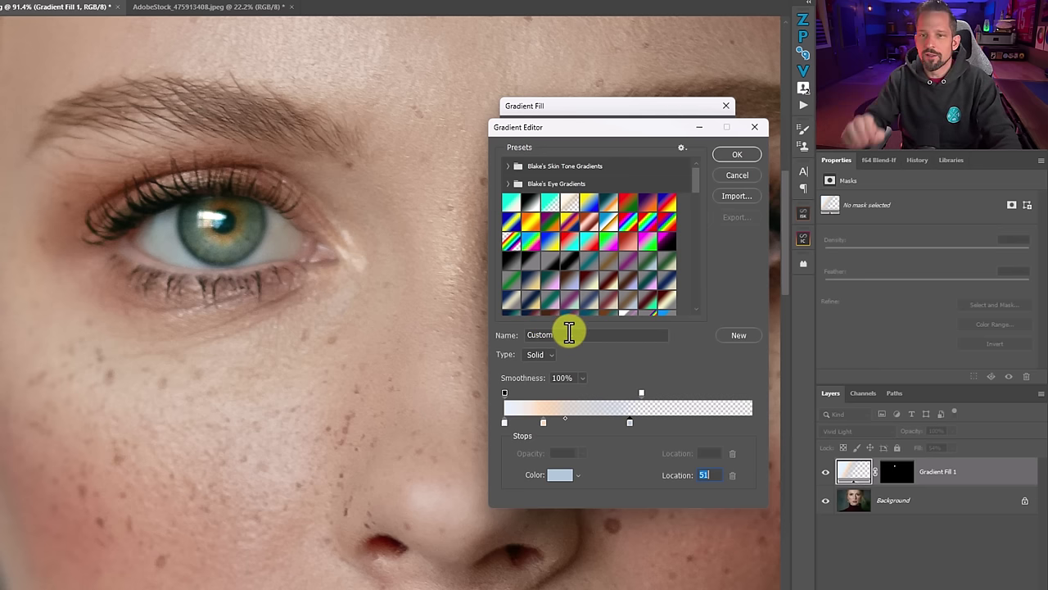
left_click_drag(562, 335, 521, 339)
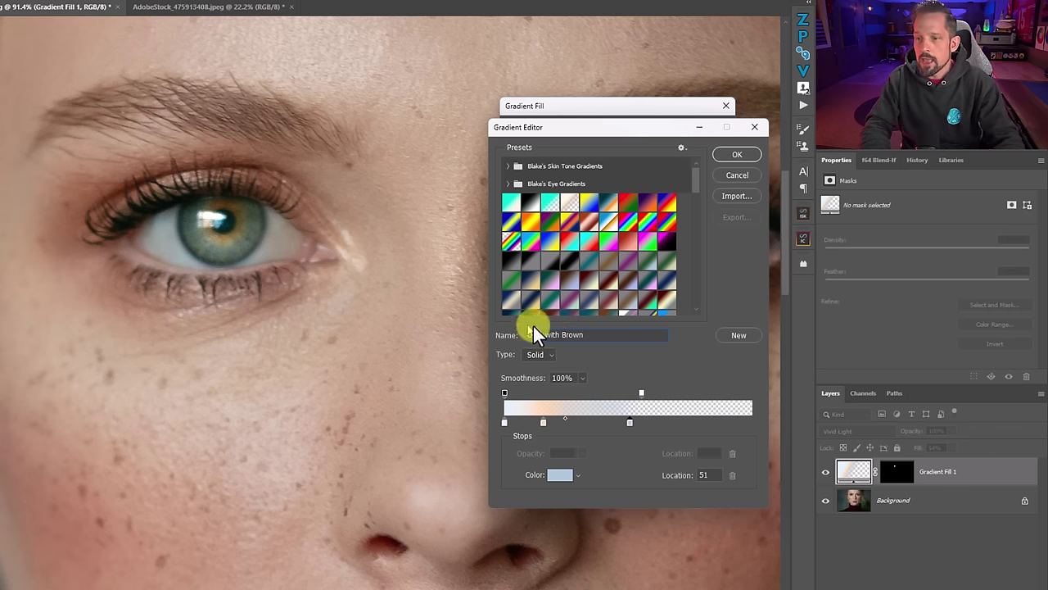
left_click(725, 334)
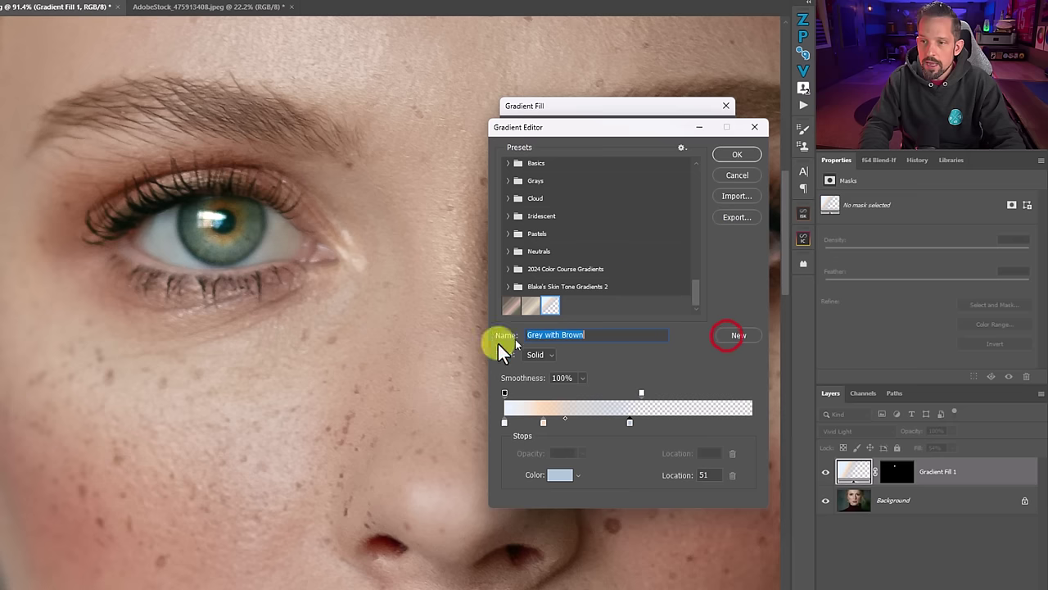
left_click(555, 305)
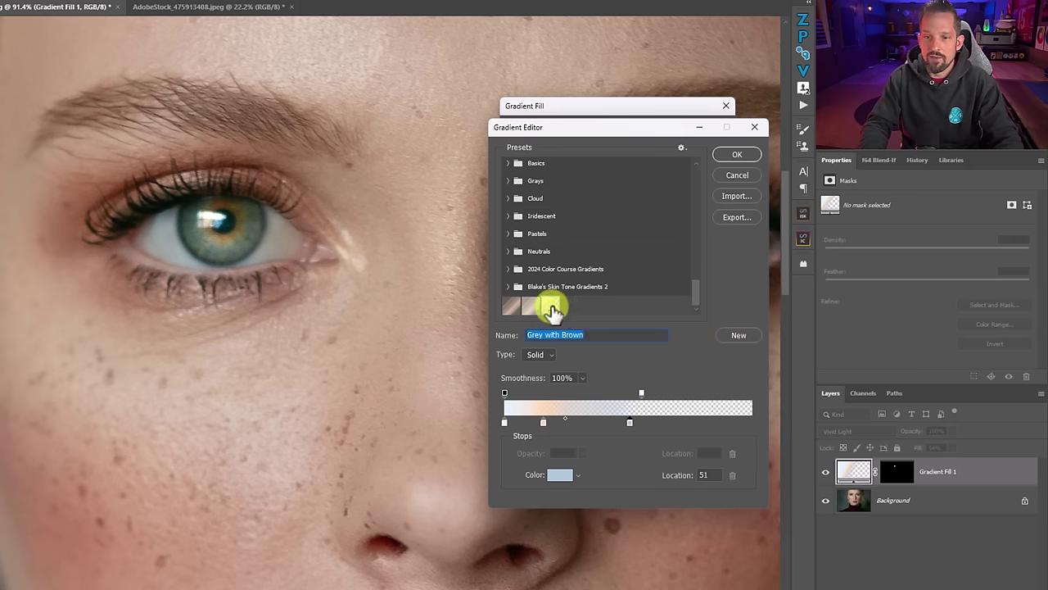
left_click(737, 153)
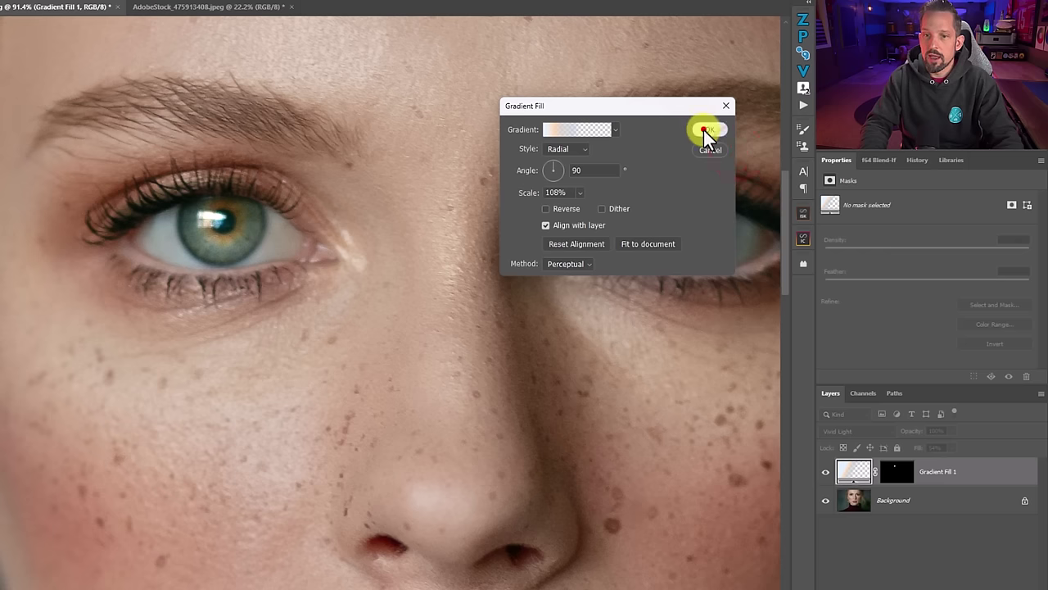
Step: Apply the Grey with Brown fill, zoom out to the whole face, and toggle Gradient Fill 1 to compare
left_click(703, 129)
scroll(603, 264, "down", 3)
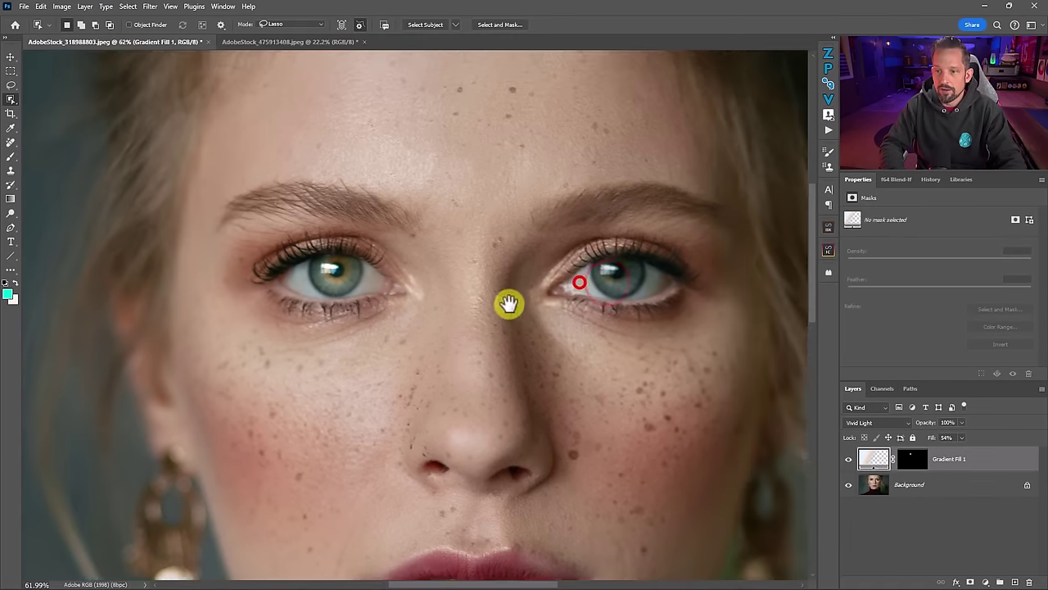
scroll(509, 304, "down", 2)
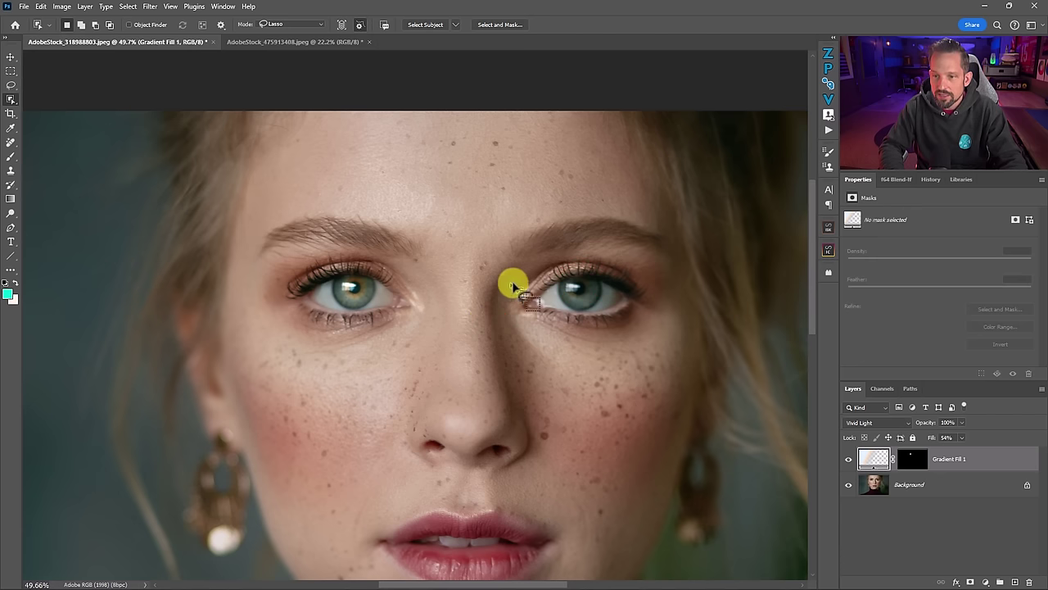
left_click(848, 461)
left_click(849, 461)
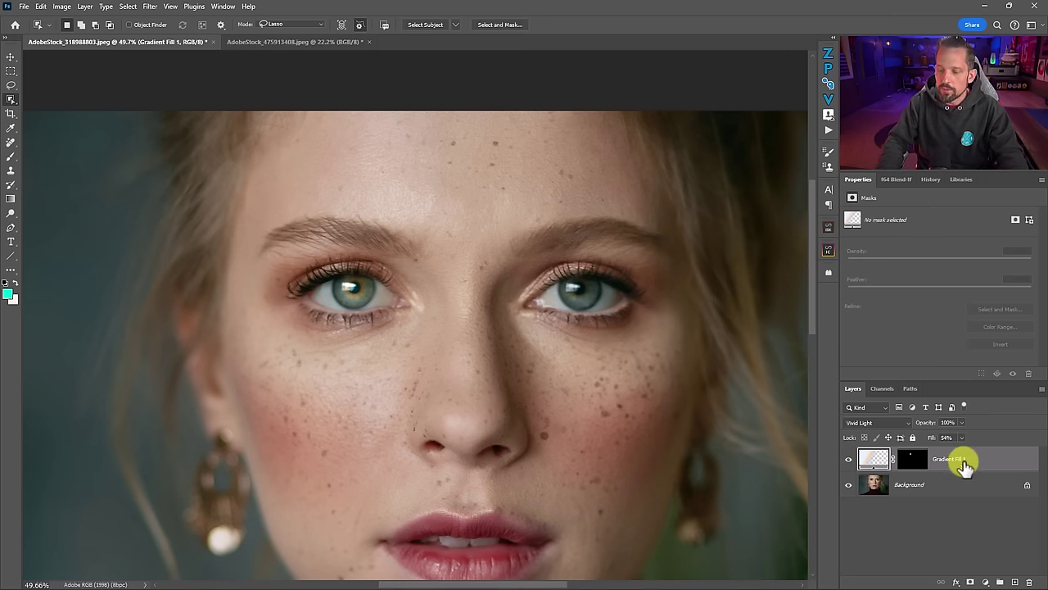
Step: Duplicate Gradient Fill 1, delete the copy's mask, then lasso the right eye and mask the copy to it
left_click_drag(965, 464, 623, 326)
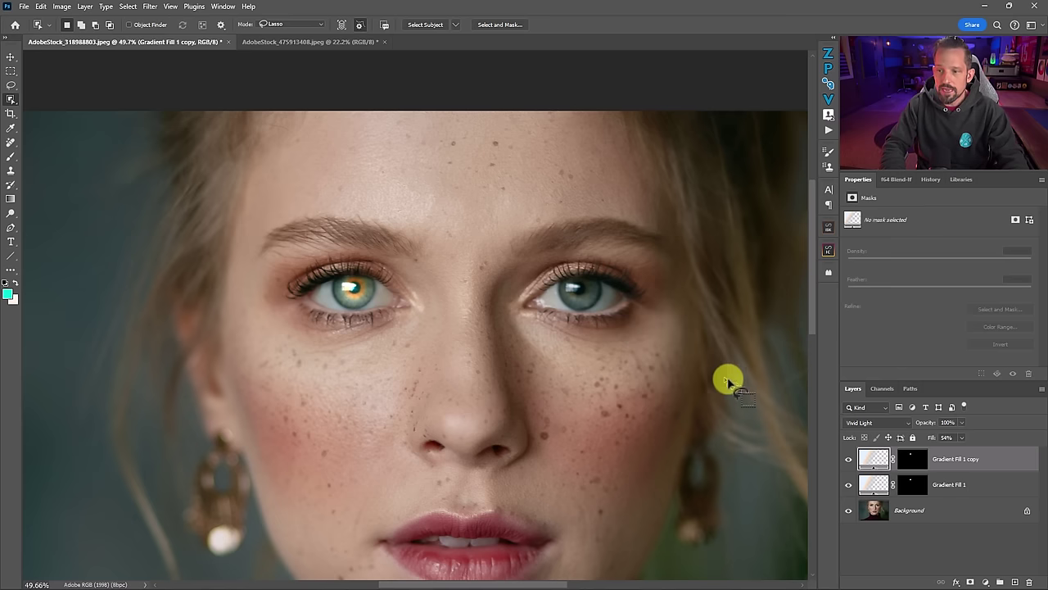
left_click_drag(910, 459, 1030, 582)
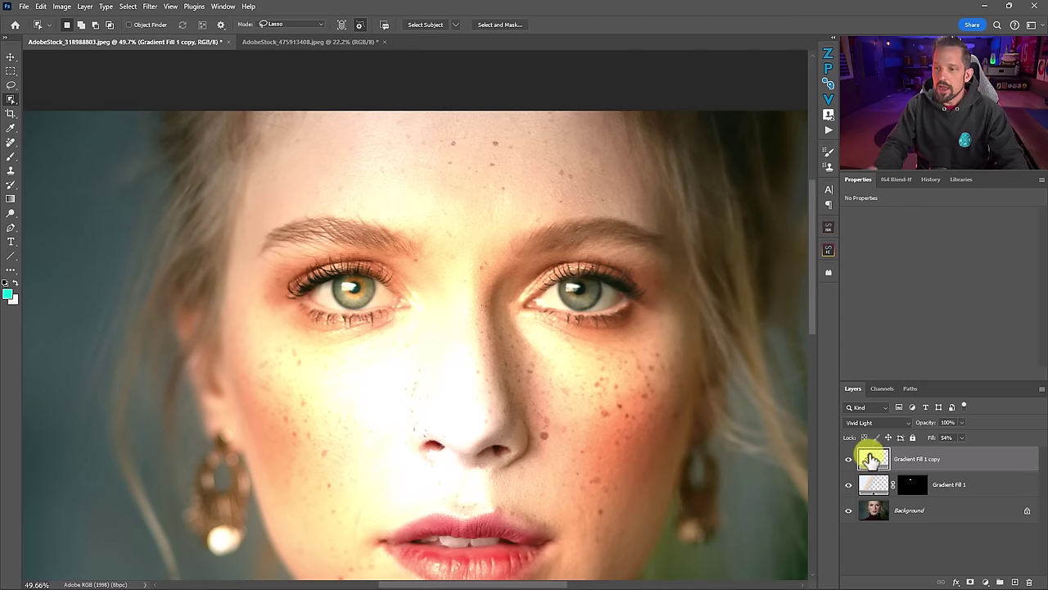
left_click(11, 99)
mouse_move(578, 279)
left_mouse_down()
mouse_move(562, 276)
mouse_move(545, 297)
mouse_move(604, 302)
left_mouse_up()
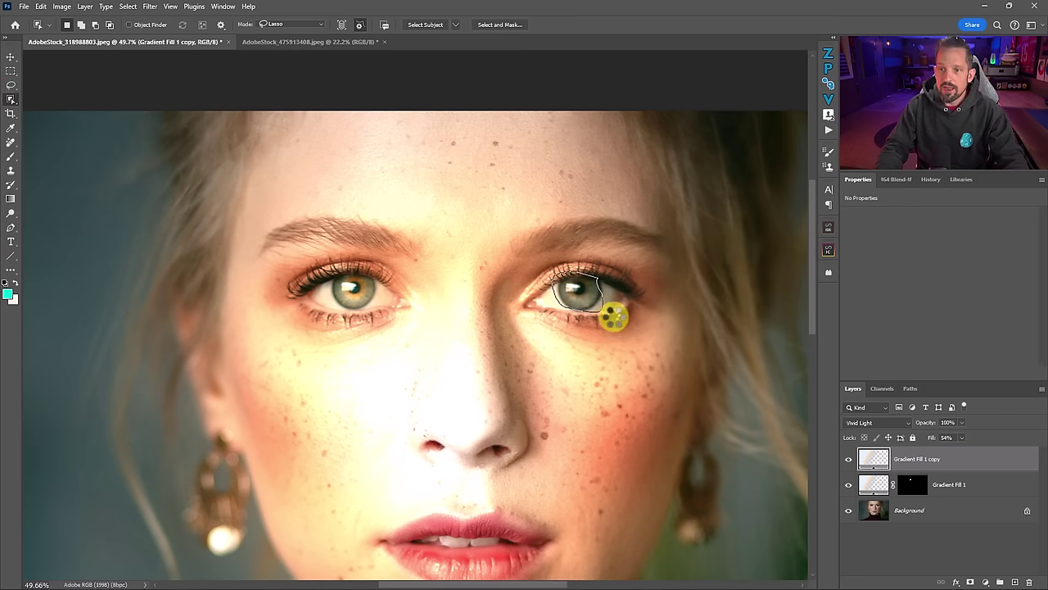
left_click(971, 582)
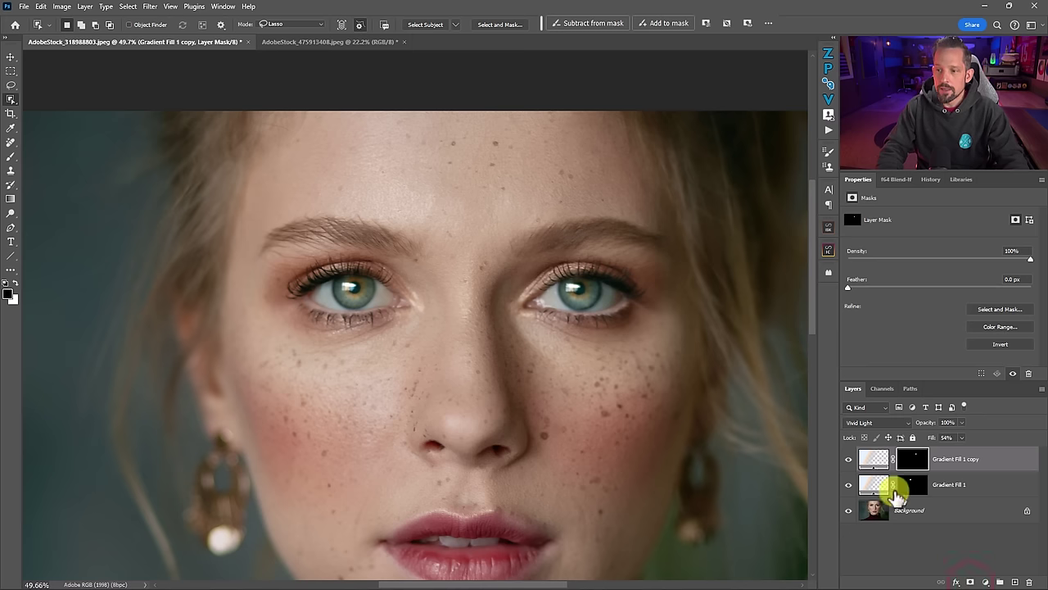
Step: Reopen the copy's Gradient Fill settings and confirm them with Align with layer left on
double_click(865, 461)
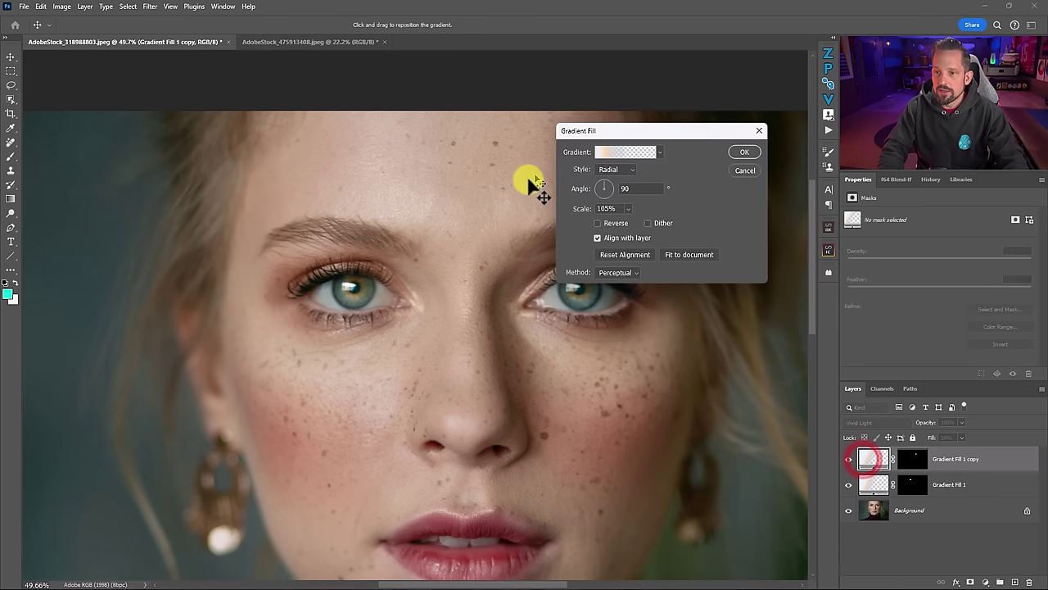
left_click(596, 238)
left_click(596, 238)
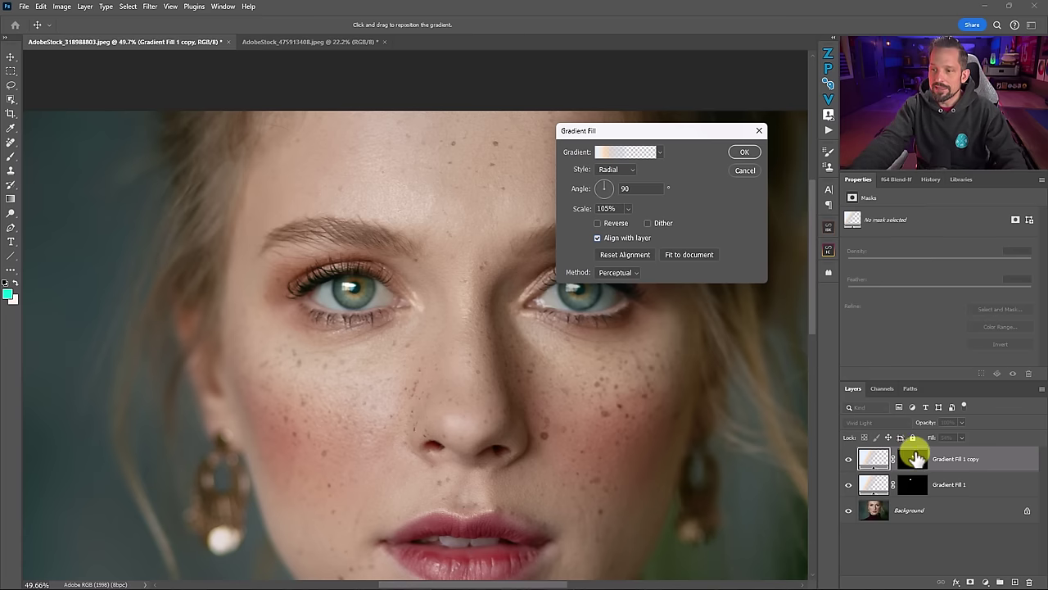
left_click(746, 153)
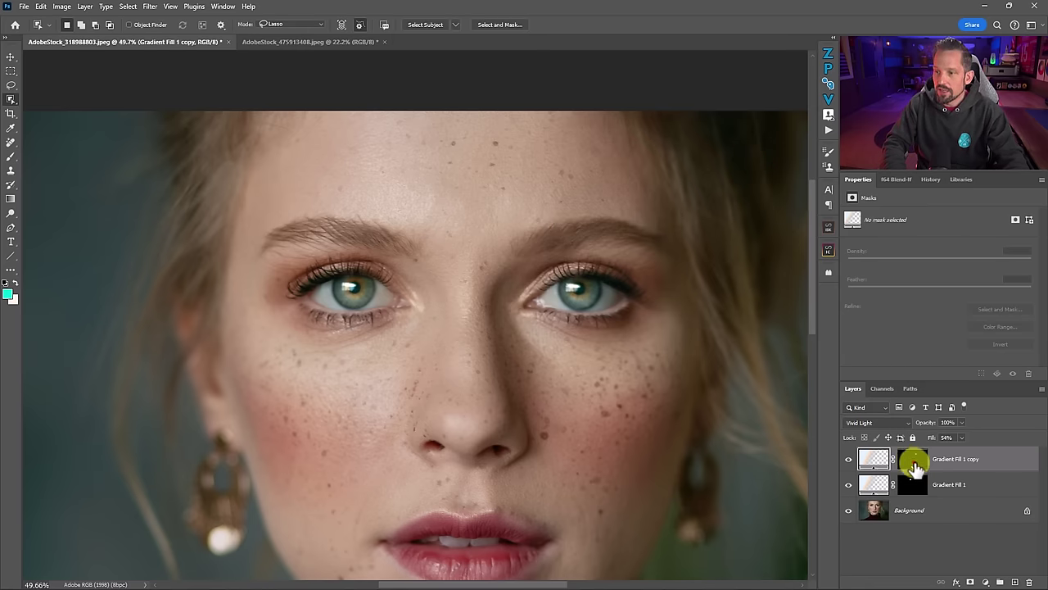
Step: Feather the Gradient Fill 1 copy mask to about 5 px
left_click(913, 462)
left_click(915, 481)
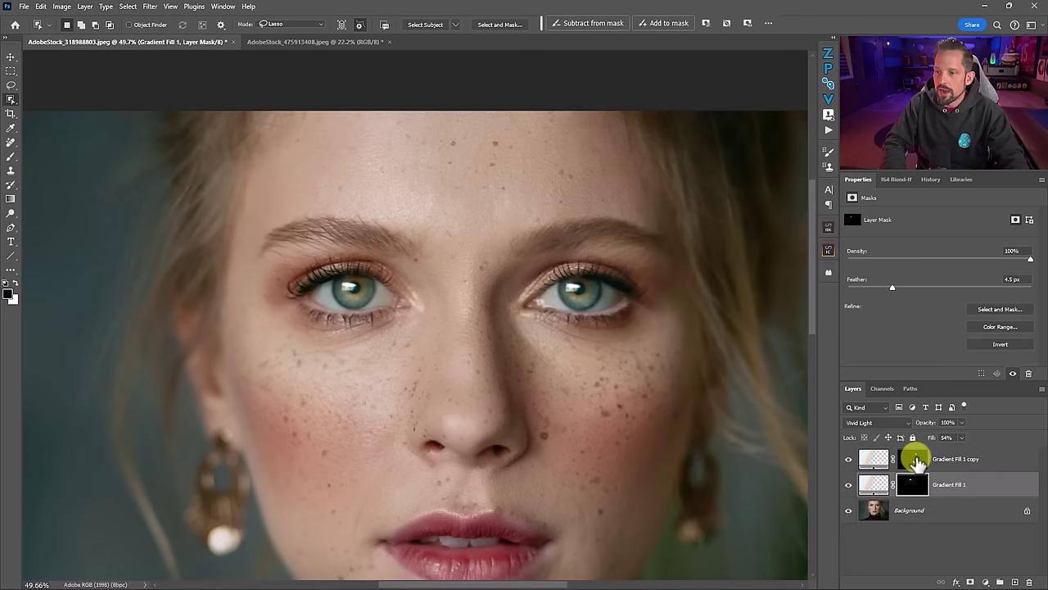
left_click(915, 457)
left_click_drag(857, 289, 897, 286)
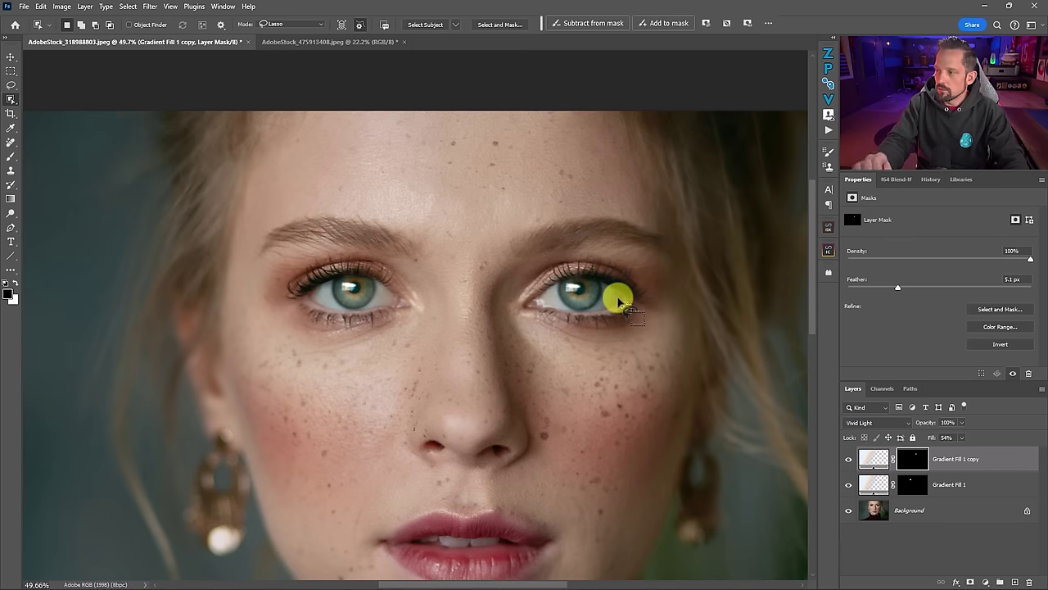
Step: Re-centre the copy's radial gradient over the right-hand iris
left_click(868, 459)
double_click(868, 459)
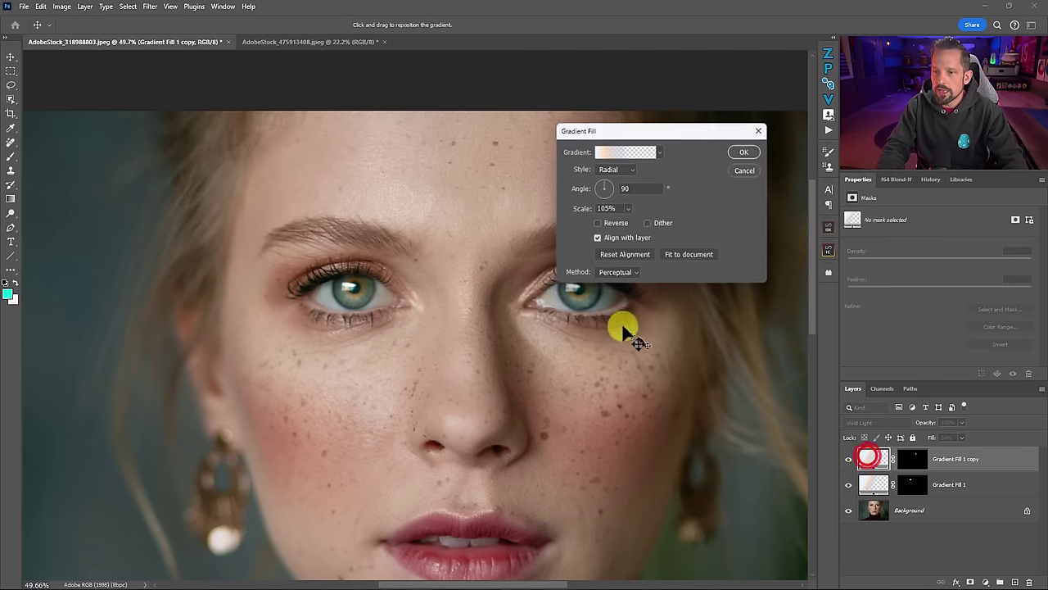
left_click_drag(583, 291, 582, 292)
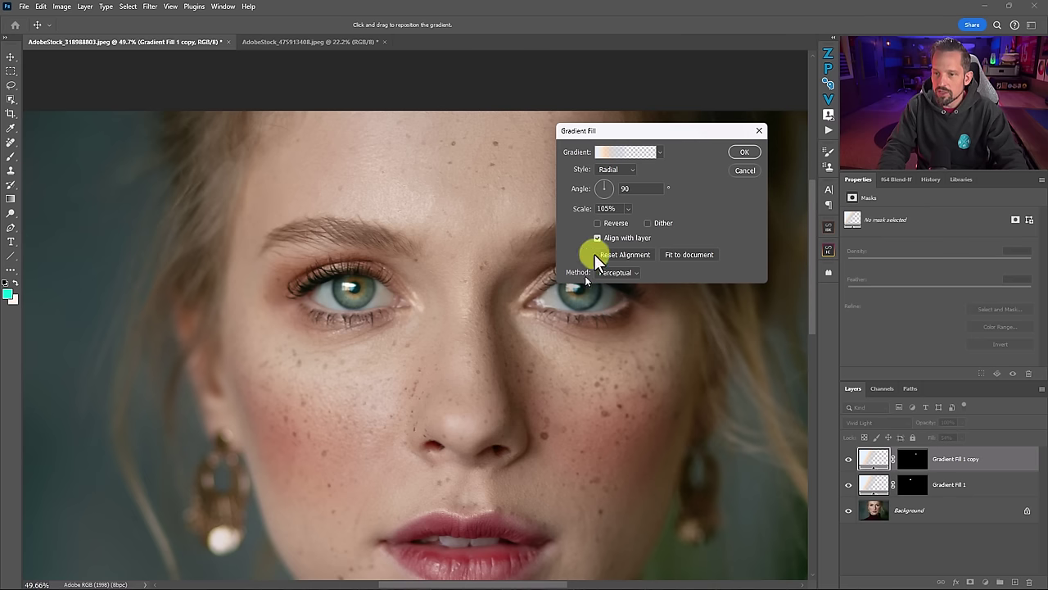
left_click(734, 153)
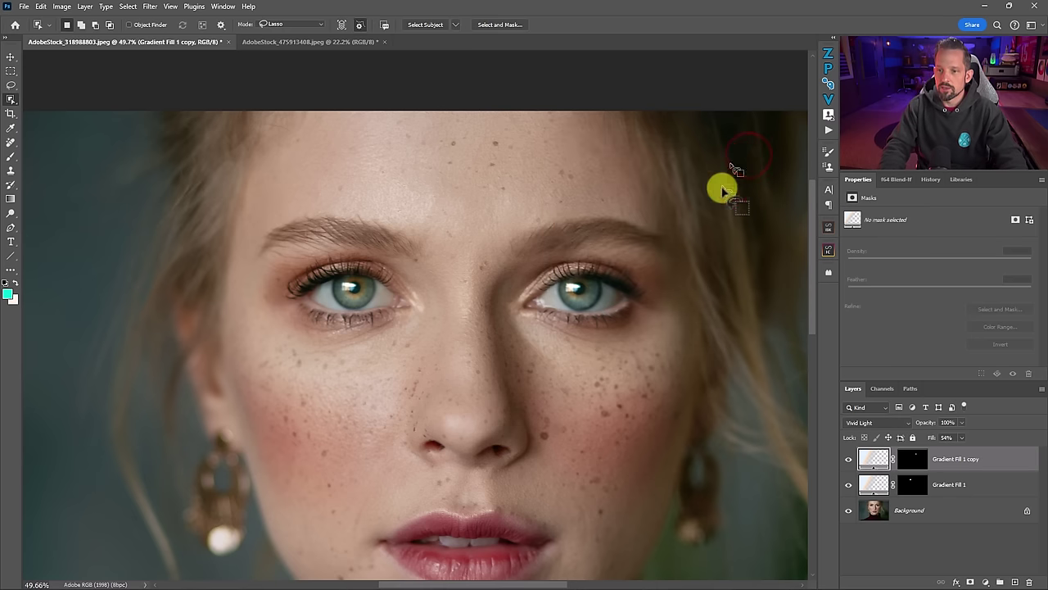
Step: Fit the portrait on screen and toggle the eye gradient layers to compare
key("ctrl+0")
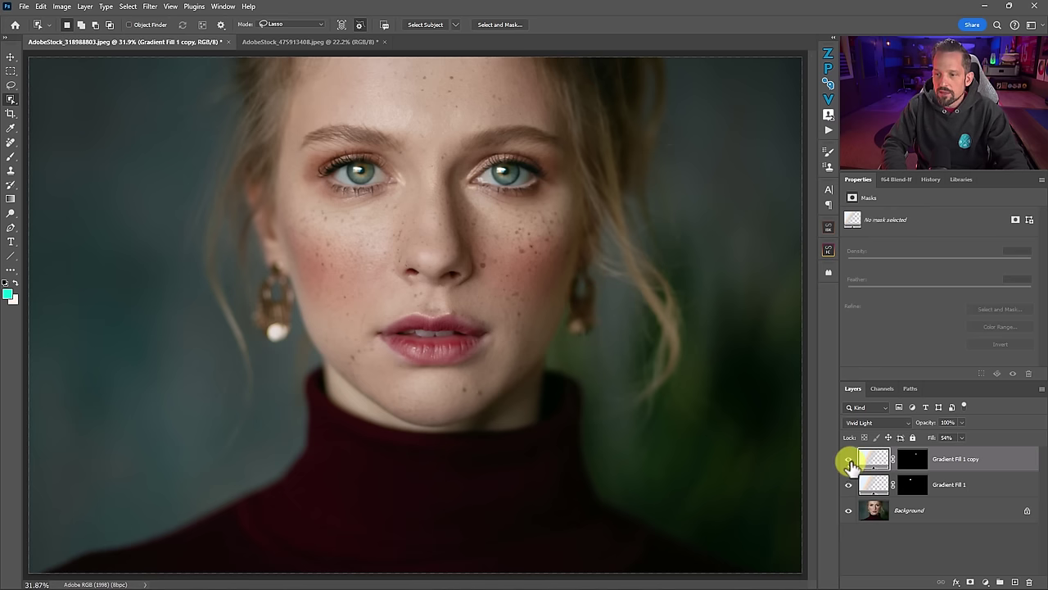
left_click_drag(849, 458, 854, 486)
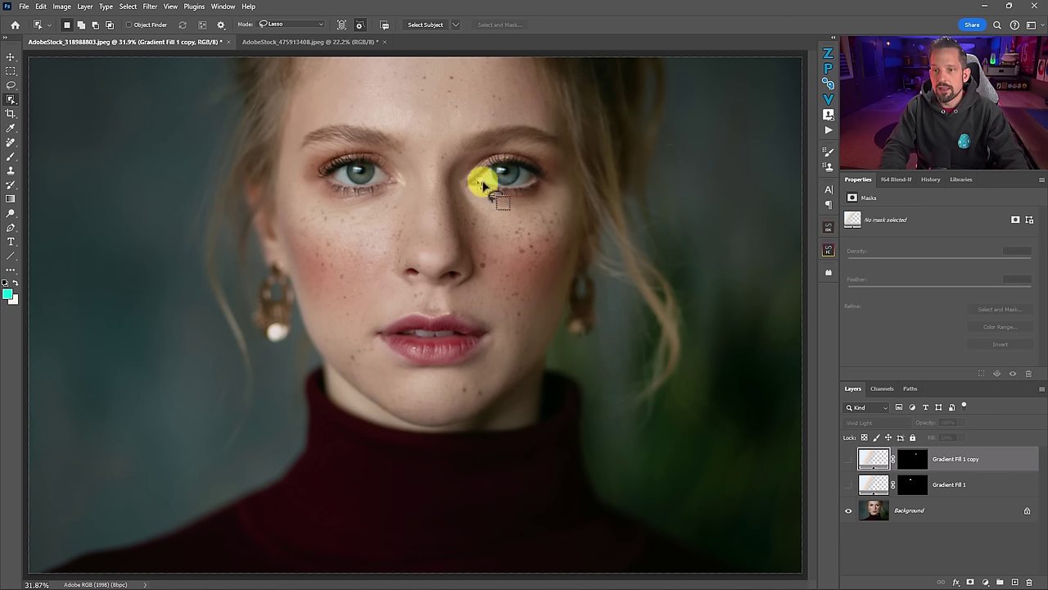
left_click(848, 459)
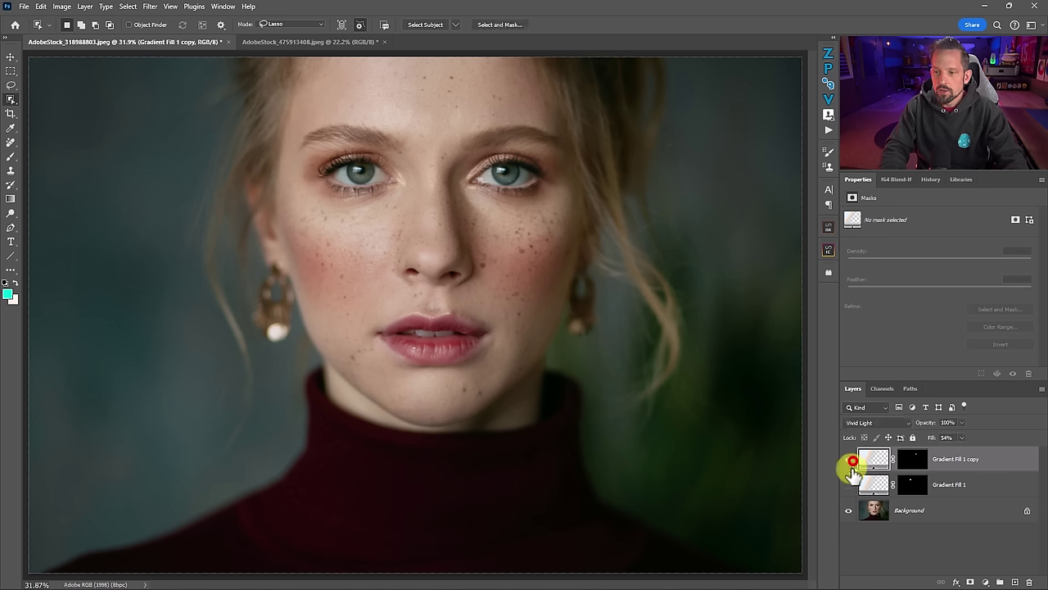
left_click(848, 484)
left_click(848, 459)
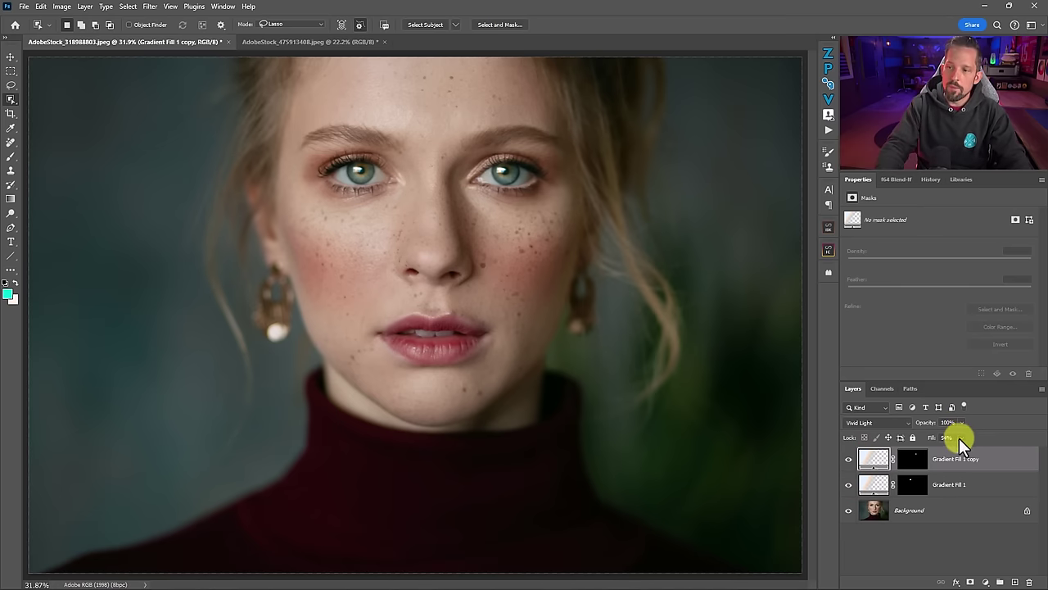
Step: Set the first eye gradient to 79% opacity/46% fill and the copy to 88%/36%
left_click(960, 436)
left_click_drag(962, 448, 953, 449)
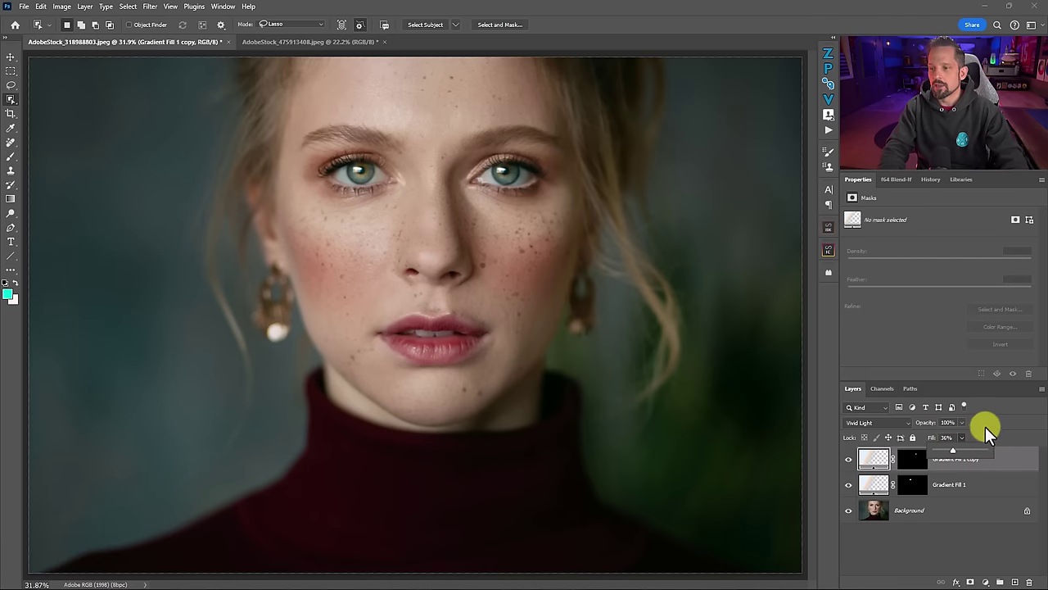
left_click(952, 423)
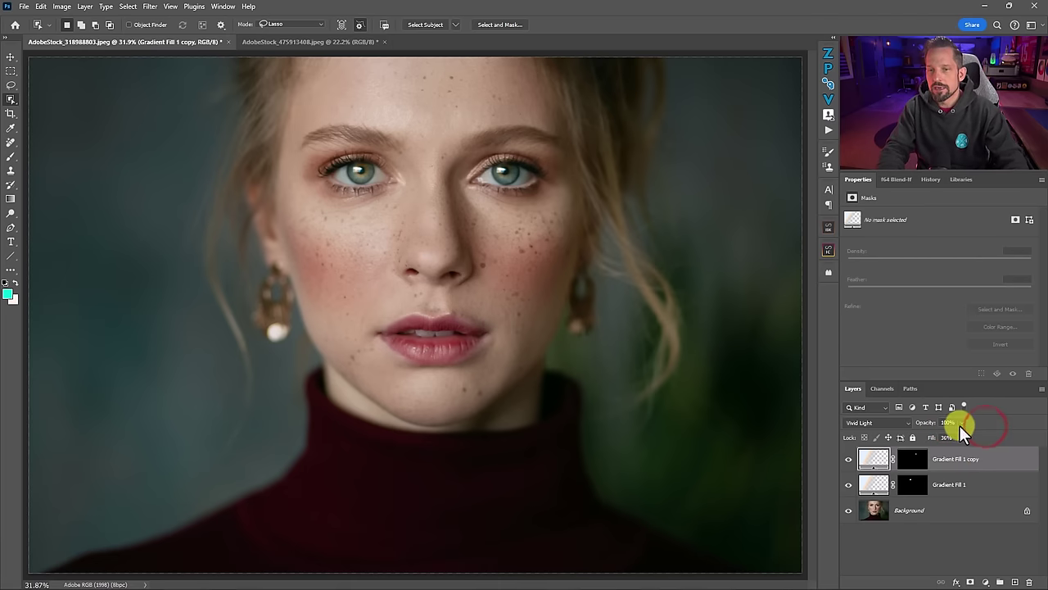
left_click(873, 484)
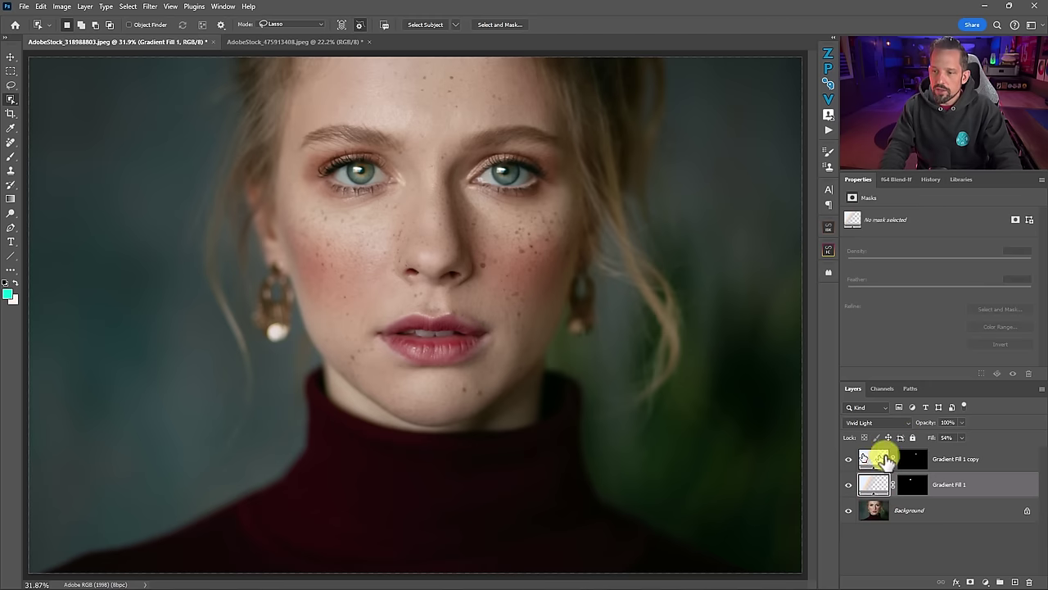
left_click(958, 438)
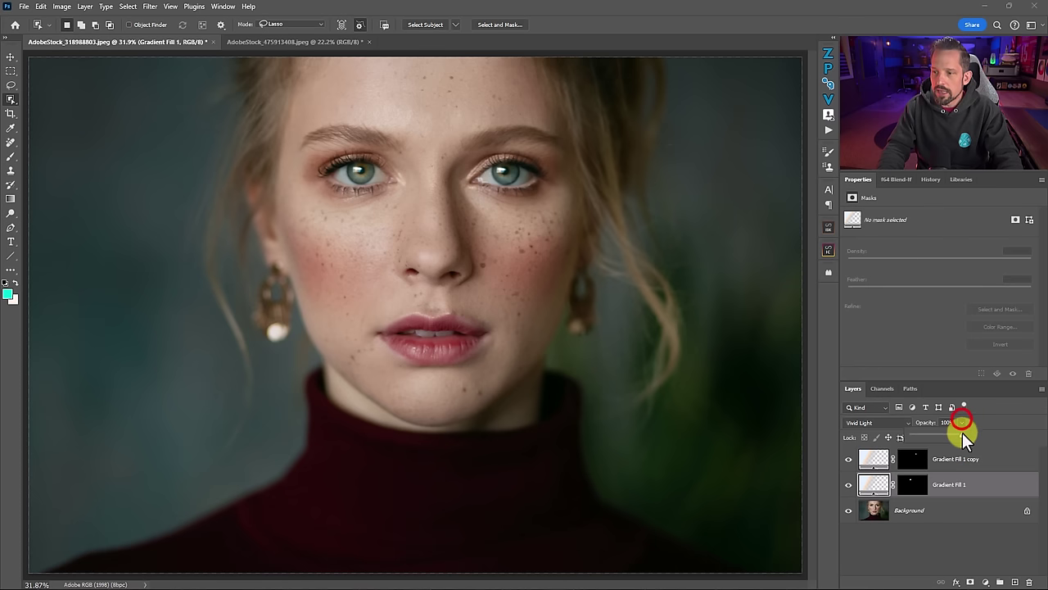
left_click(950, 430)
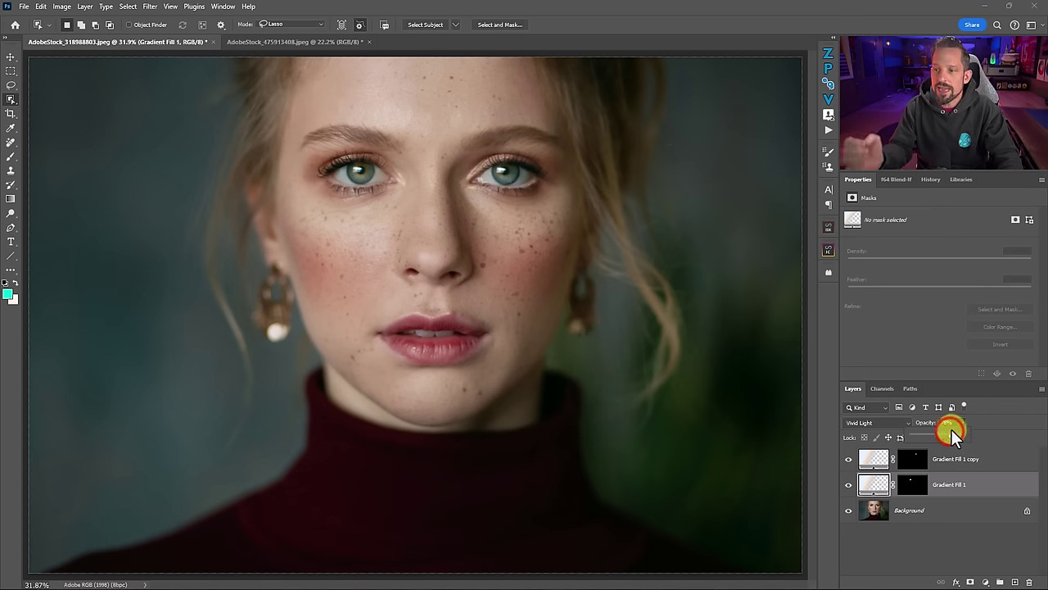
left_click(990, 425)
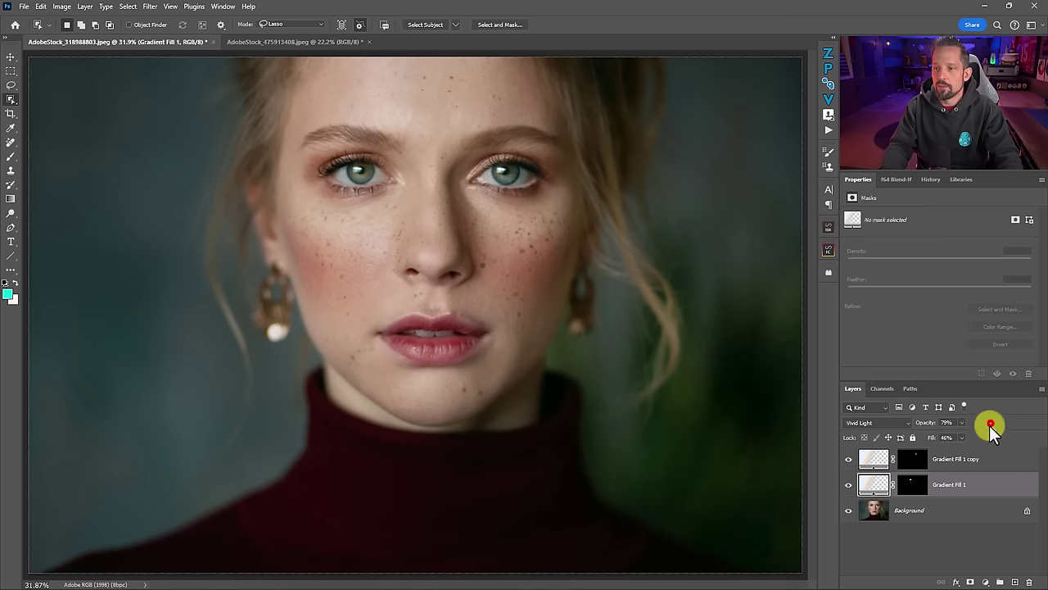
left_click(948, 462)
left_click(961, 423)
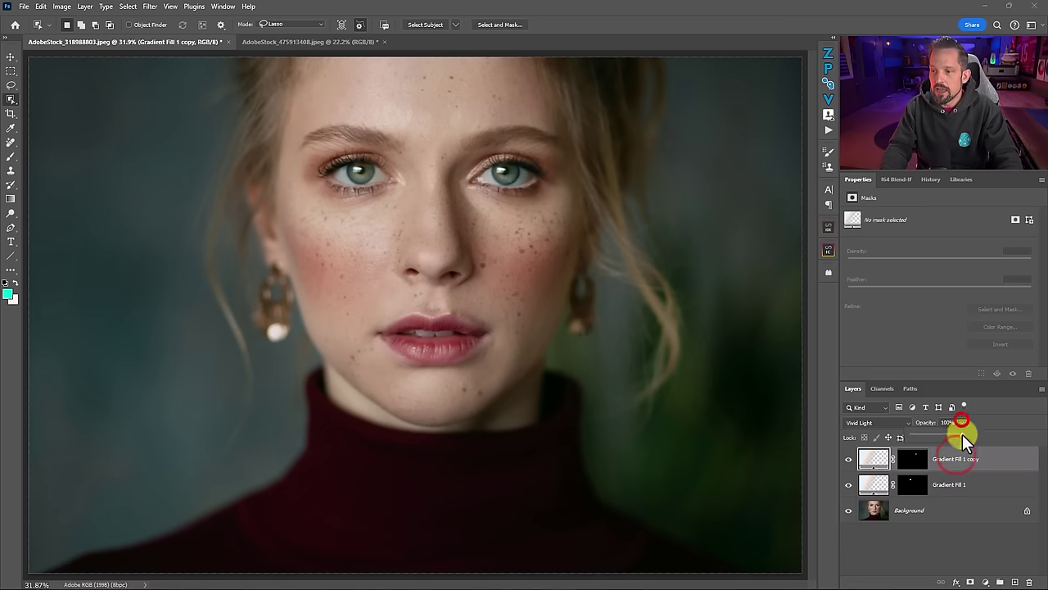
Step: Compare before and after, then switch to the tiger photo document
left_click(848, 509, "alt")
left_click(848, 509, "alt")
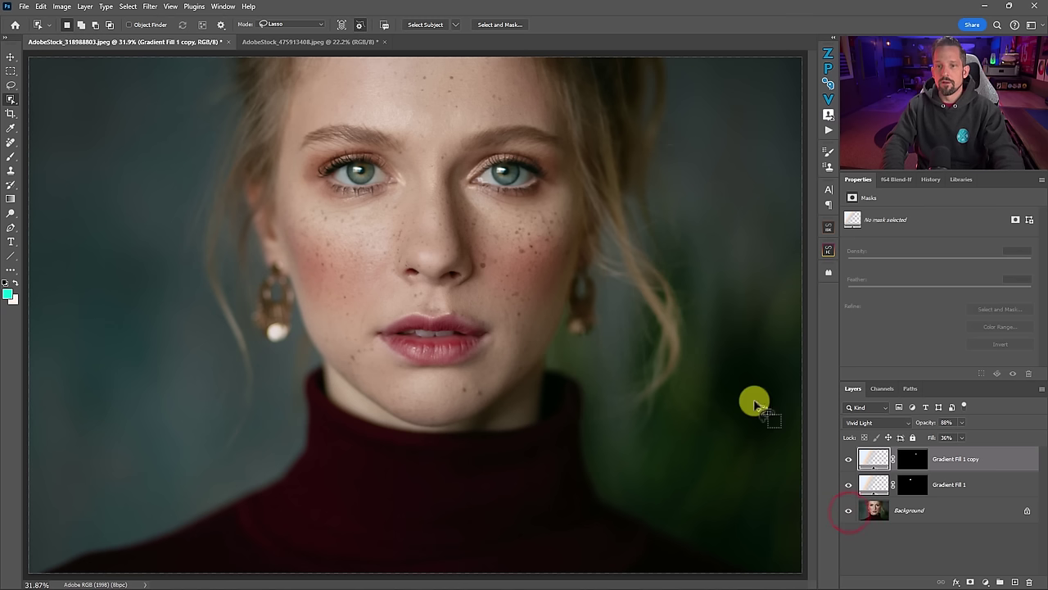
left_click(303, 42)
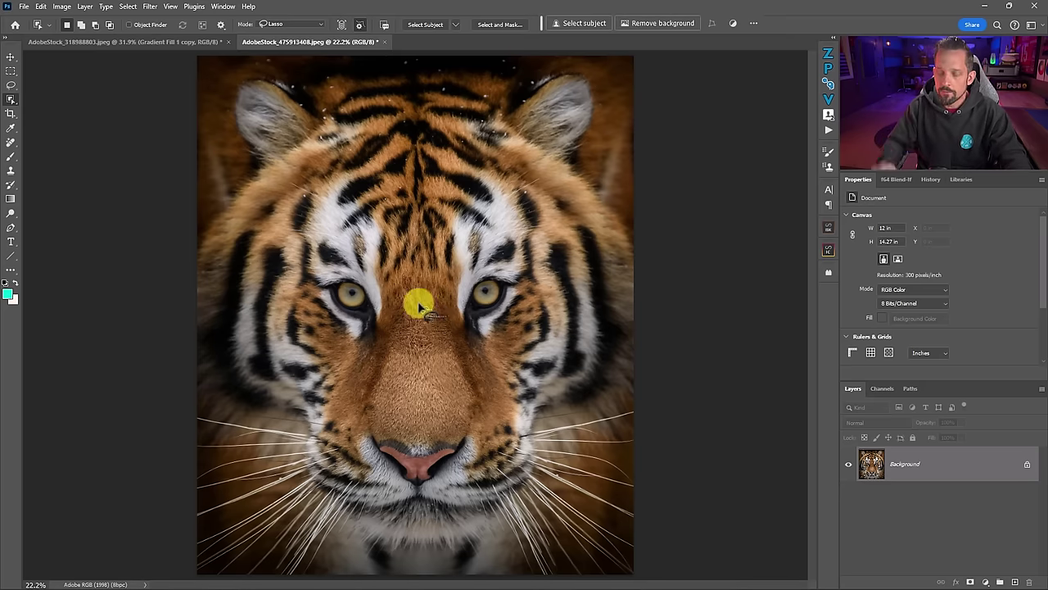
Step: Lasso the tiger's left eye and add a radial Gradient Fill centred on it at 239% scale
left_click(389, 319, "ctrl")
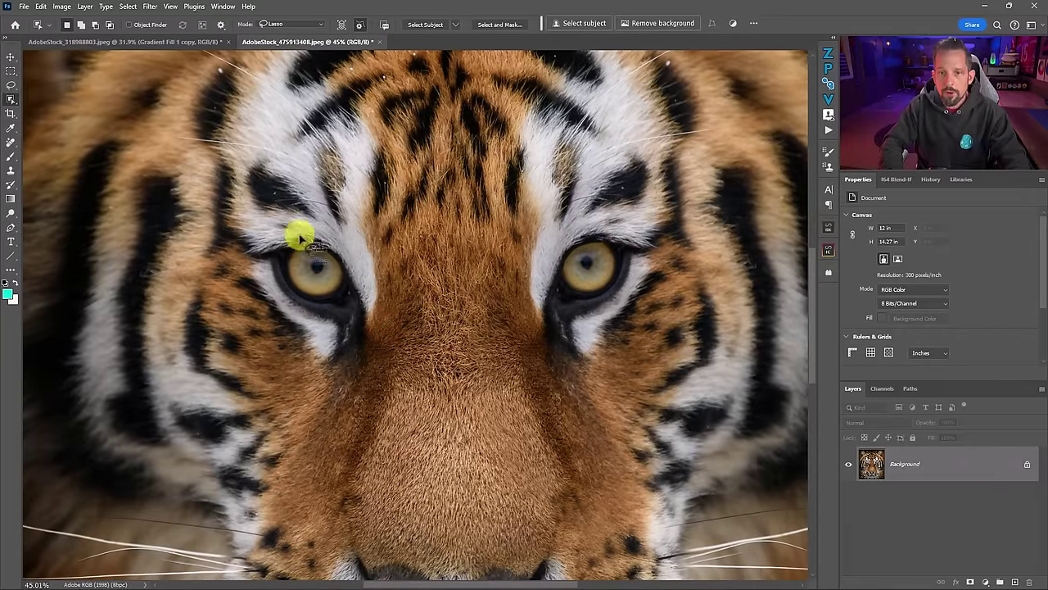
mouse_move(326, 243)
left_mouse_down()
mouse_move(289, 242)
mouse_move(279, 264)
mouse_move(287, 296)
mouse_move(332, 300)
mouse_move(352, 286)
mouse_move(342, 255)
mouse_move(357, 306)
left_mouse_up()
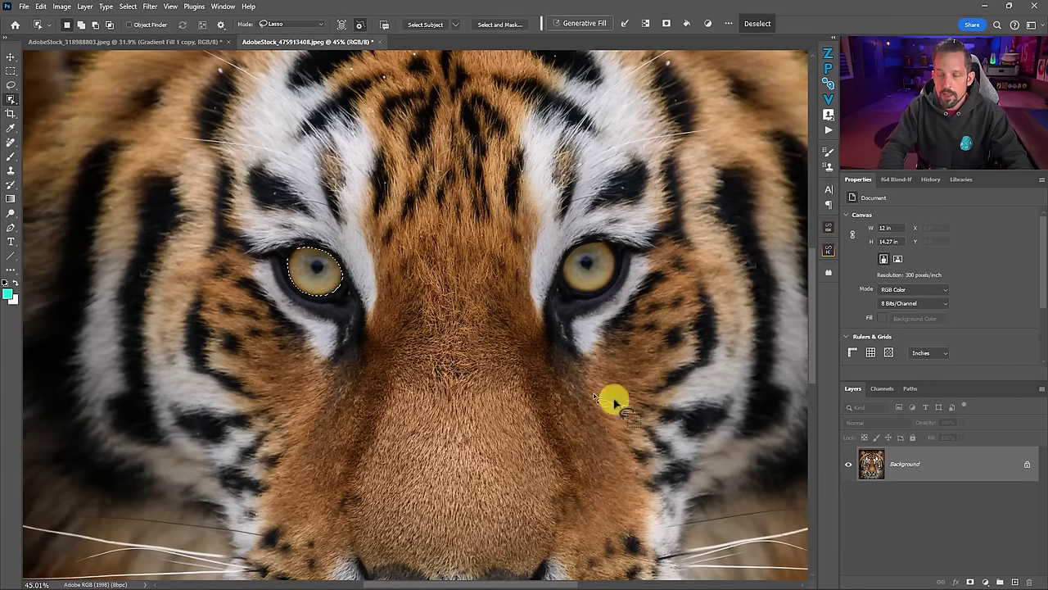
left_click(986, 580)
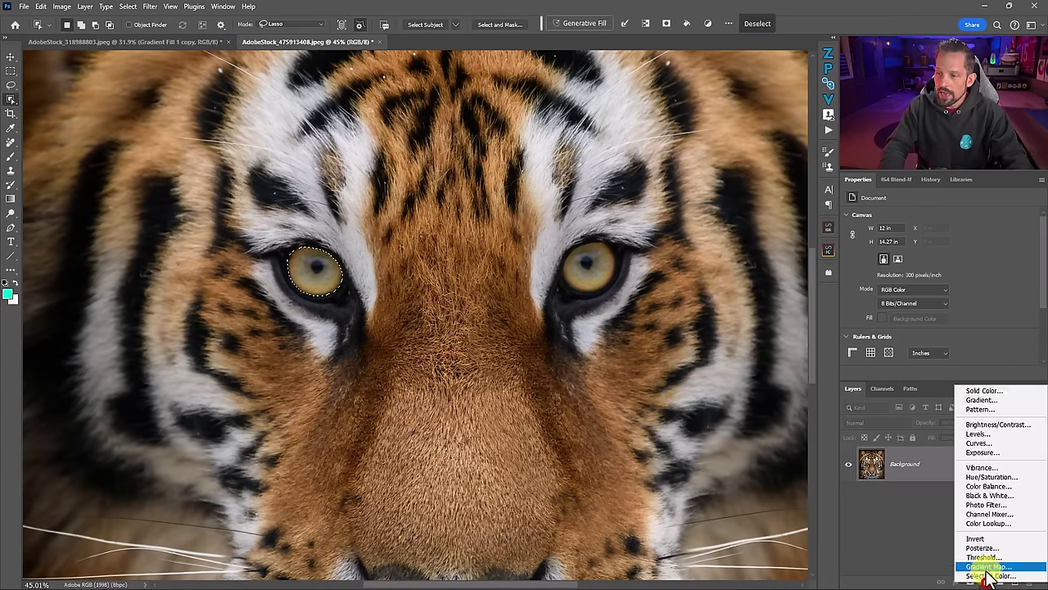
left_click(987, 401)
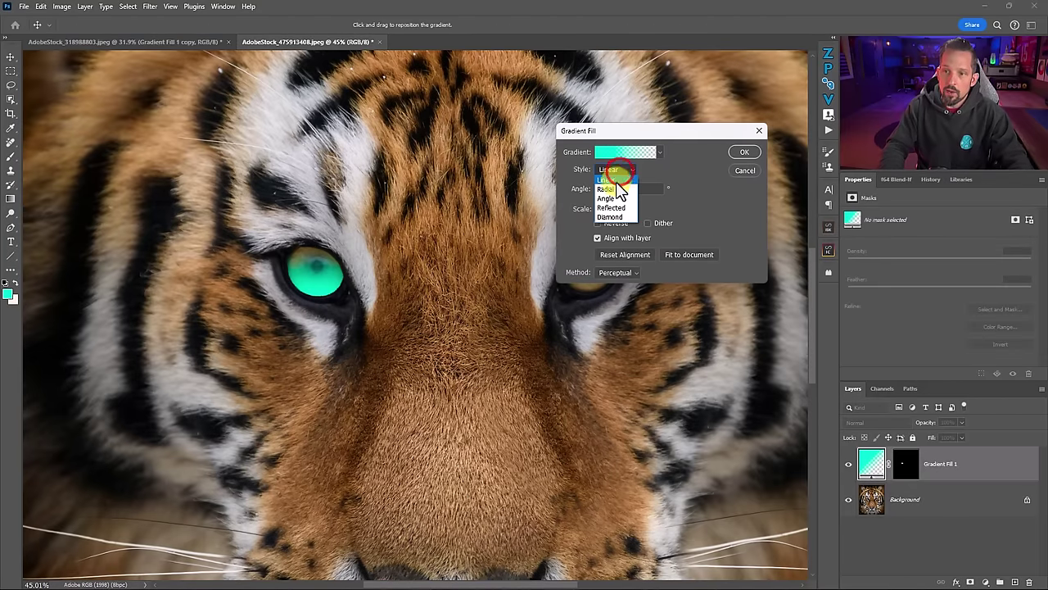
left_click(610, 182)
mouse_move(319, 275)
left_mouse_down()
mouse_move(303, 263)
mouse_move(323, 270)
left_mouse_up()
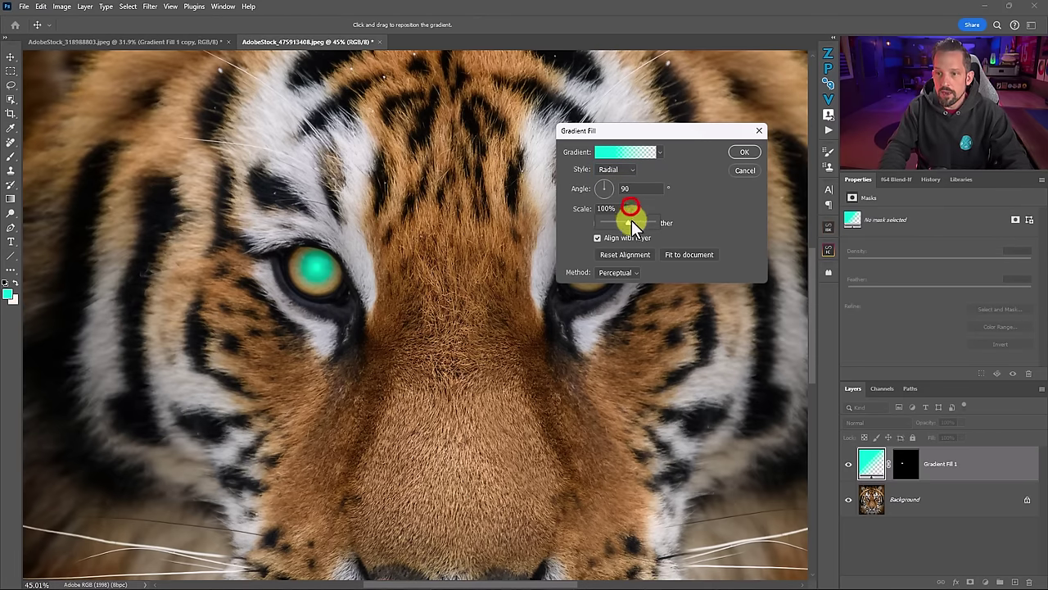
left_click_drag(631, 221, 636, 221)
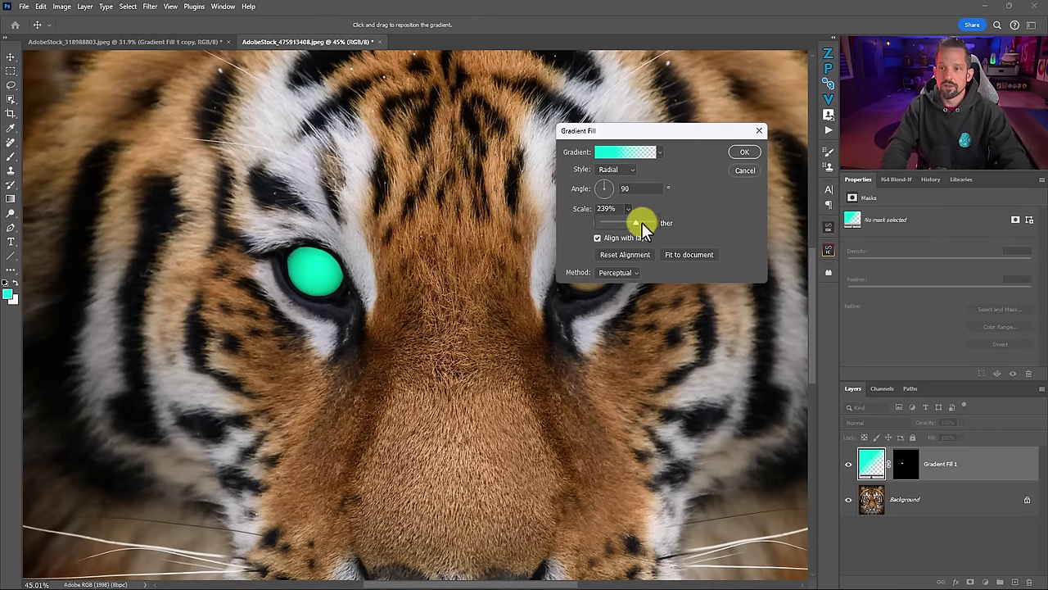
Step: Swap the teal fill for the Awesome Eye Gradient from the custom eye gradient presets
left_click(650, 169)
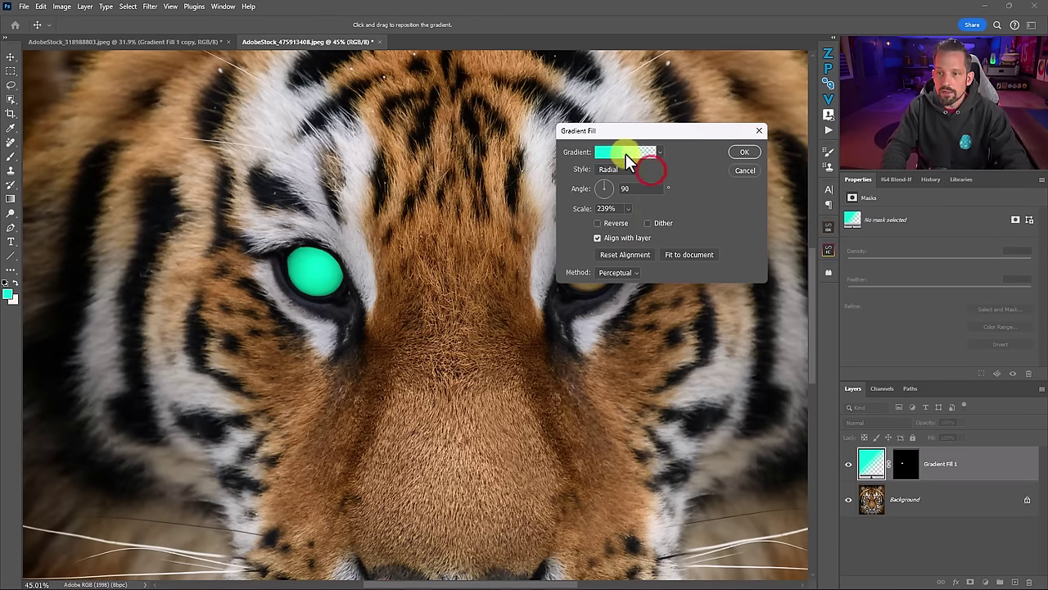
left_click(626, 154)
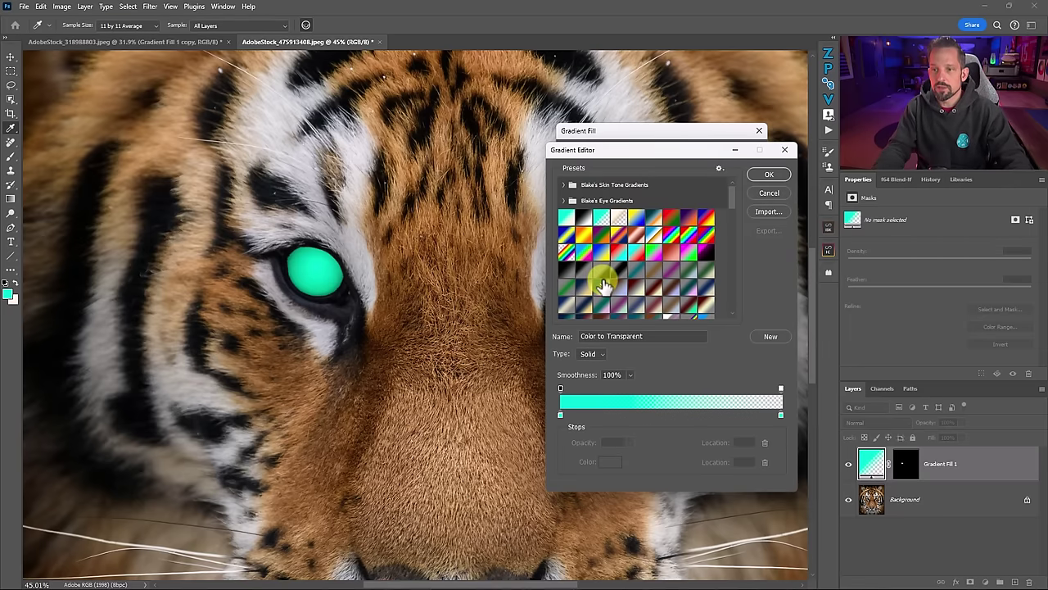
left_click(564, 201)
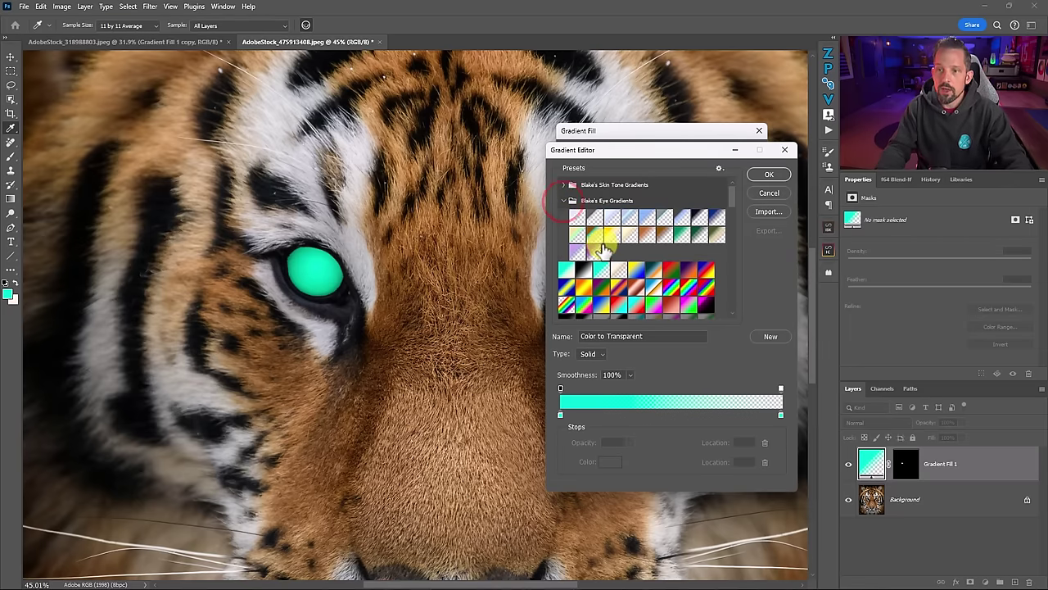
left_click(717, 238)
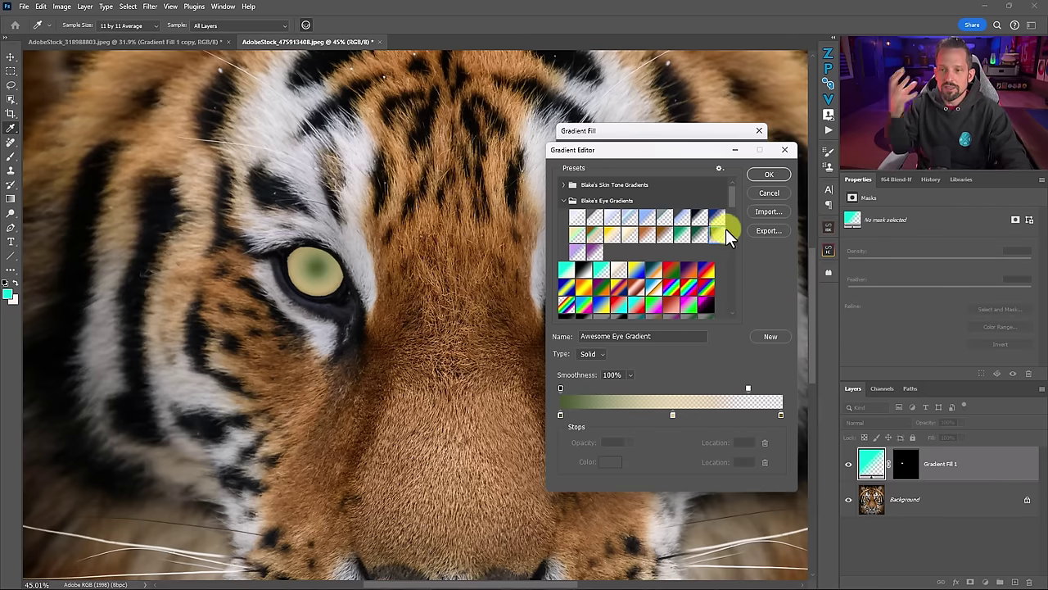
left_click(760, 173)
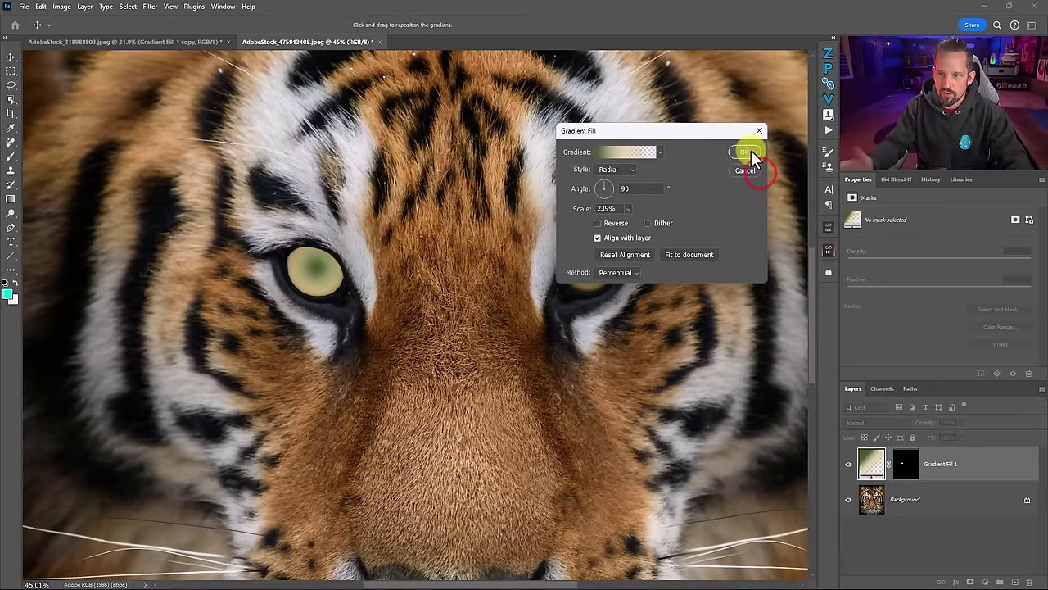
Step: Feather the left eye's gradient mask to about 7 px
left_click(747, 154)
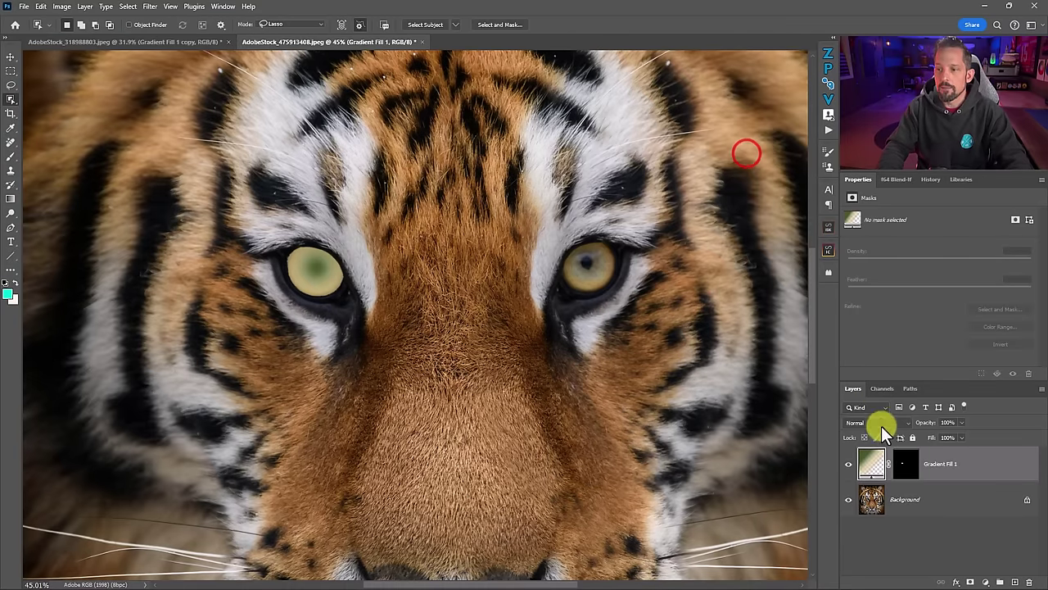
left_click(904, 464)
key("ctrl+i")
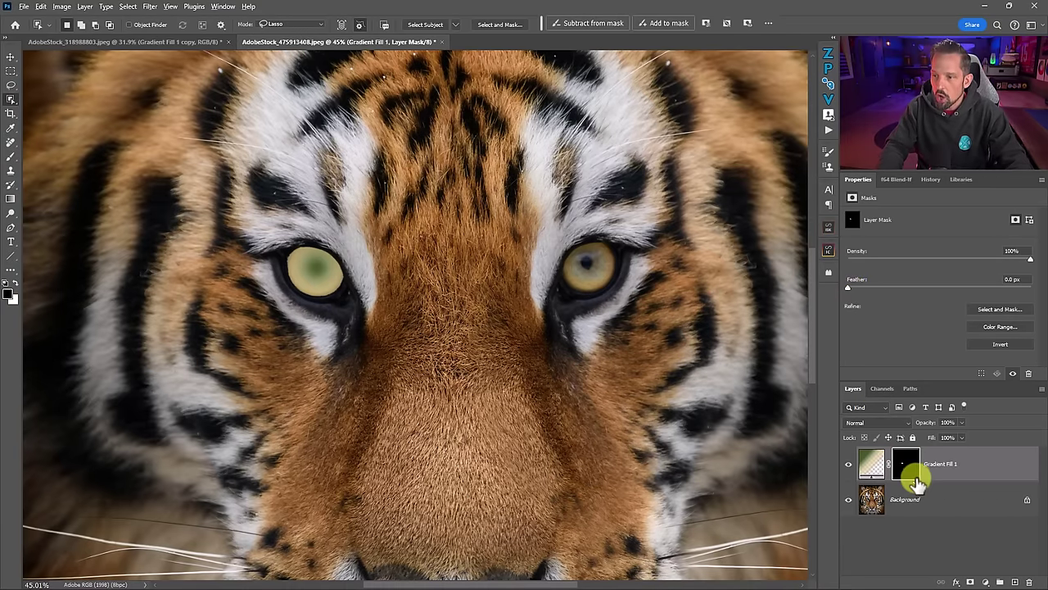
left_click(905, 465, "alt")
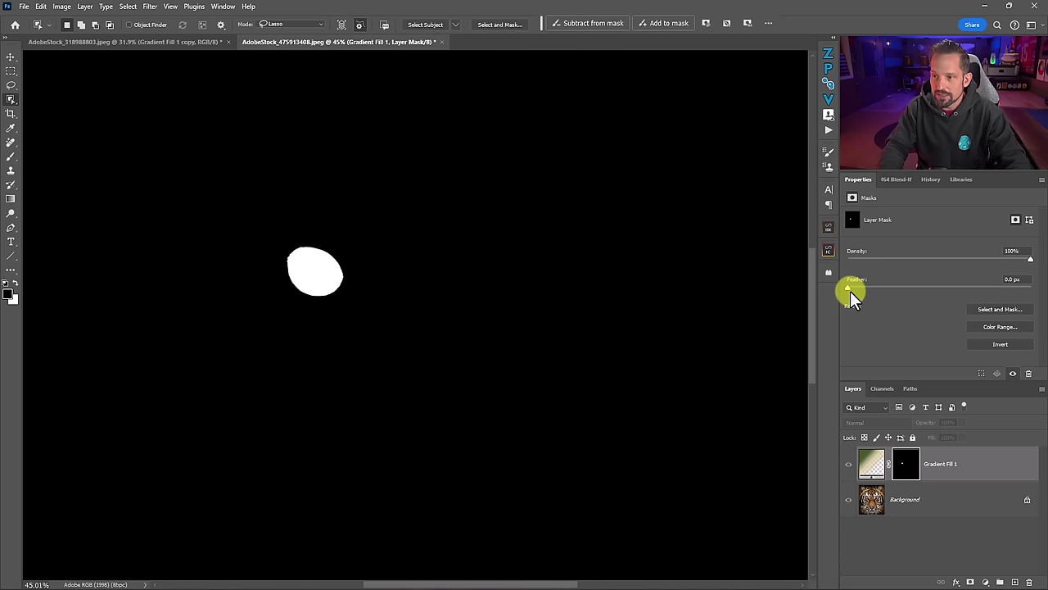
left_click_drag(868, 288, 909, 294)
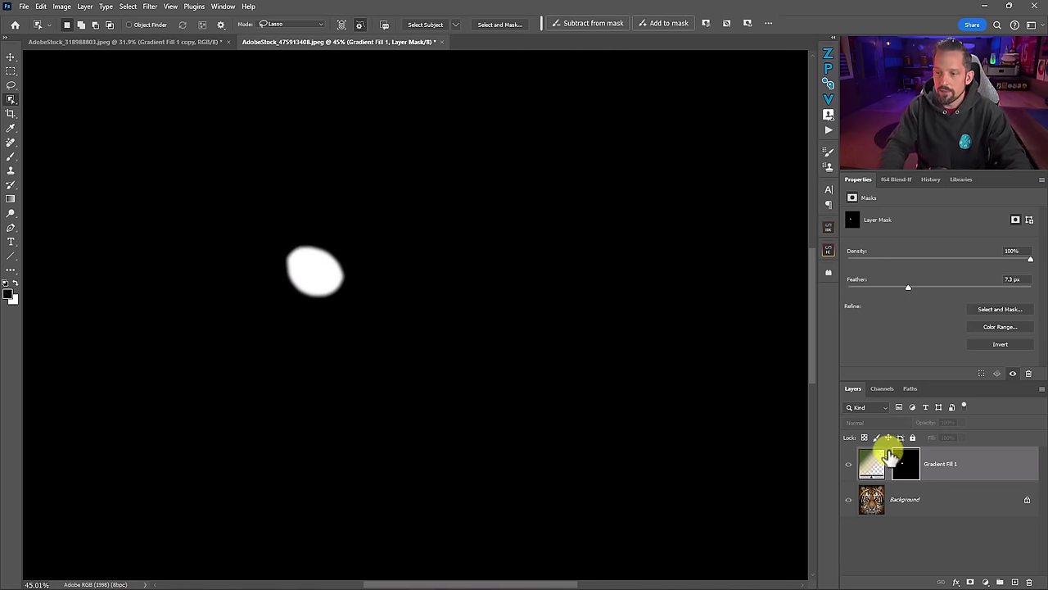
left_click(871, 464)
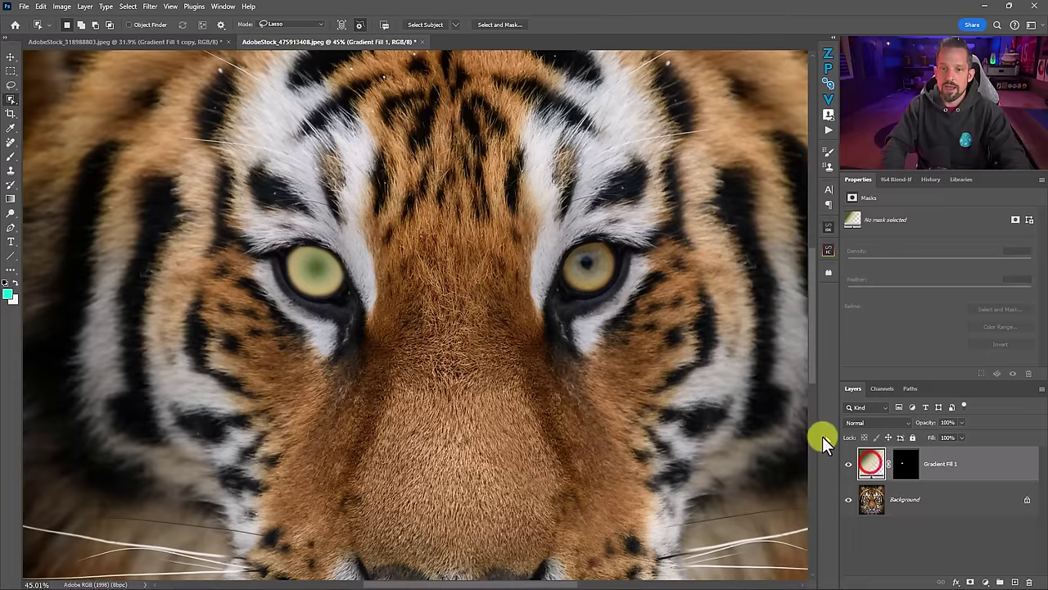
Step: Blend Gradient Fill 1 in Hard Mix at 40% fill and compare the result
left_click(883, 424)
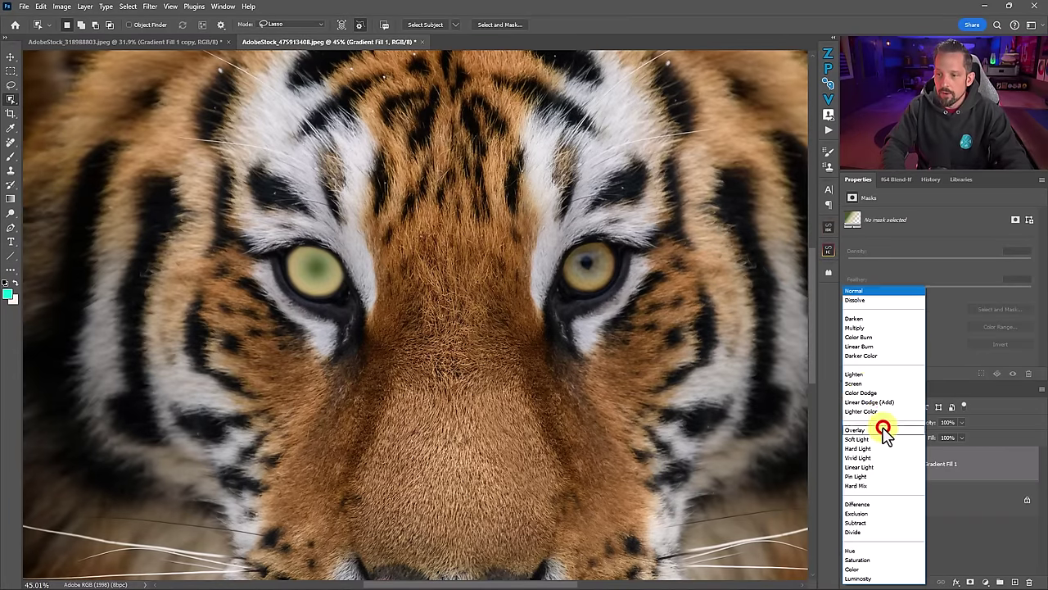
left_click(871, 486)
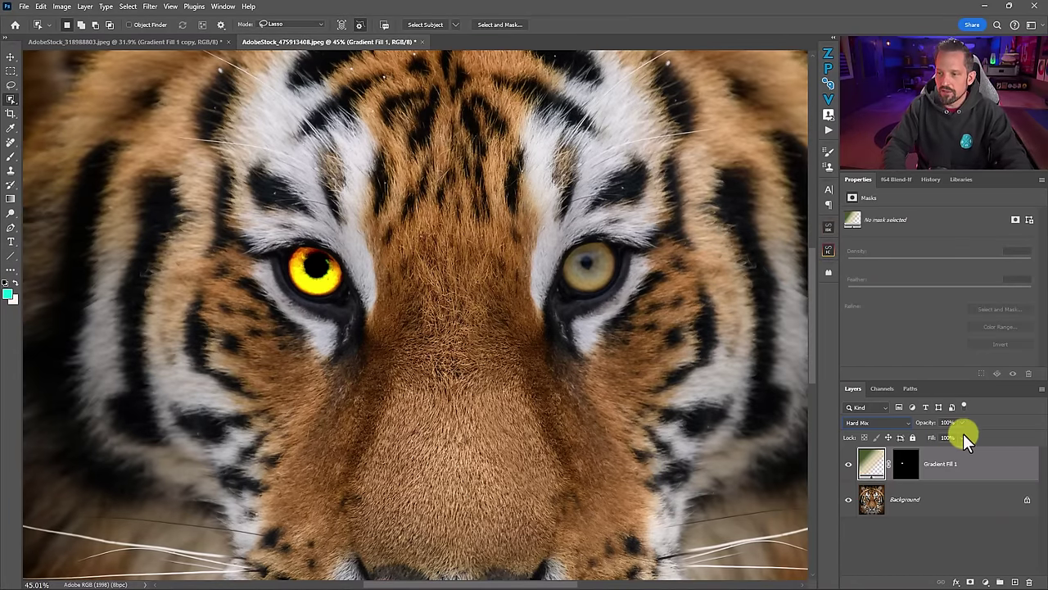
left_click_drag(961, 438, 930, 453)
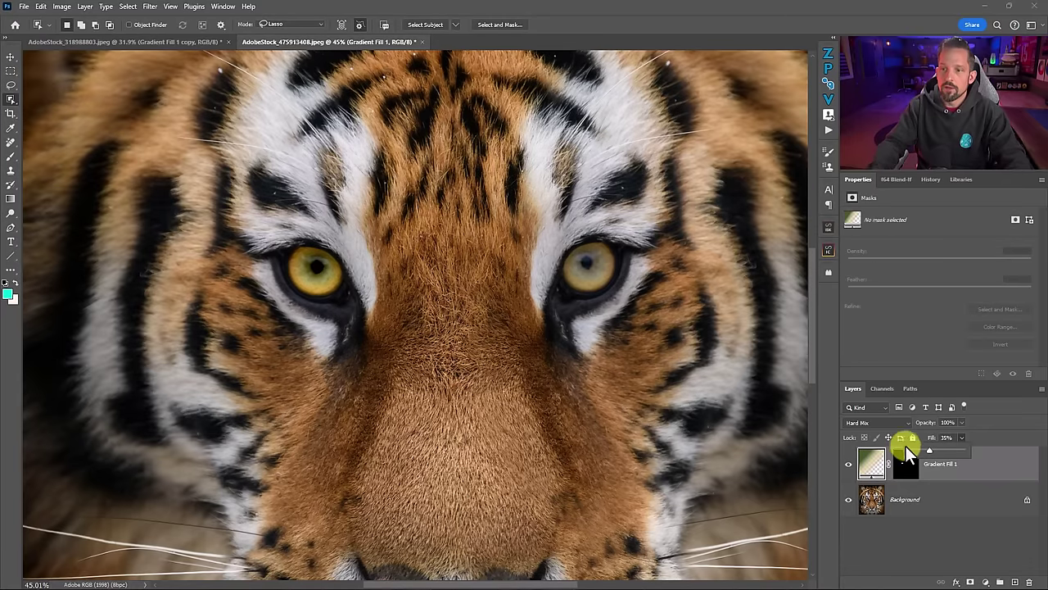
left_click(933, 452)
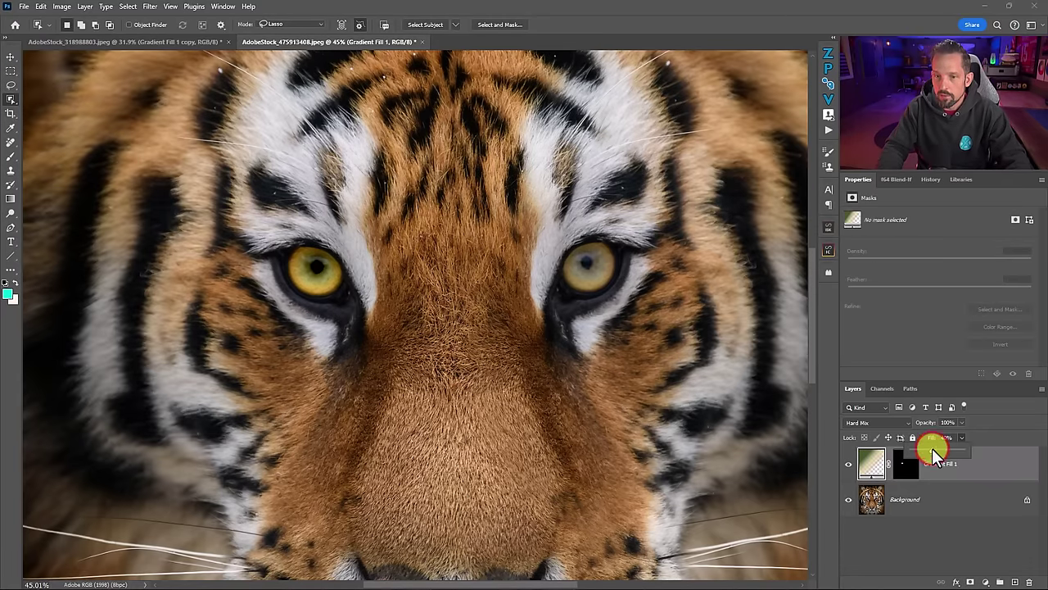
left_click(934, 452)
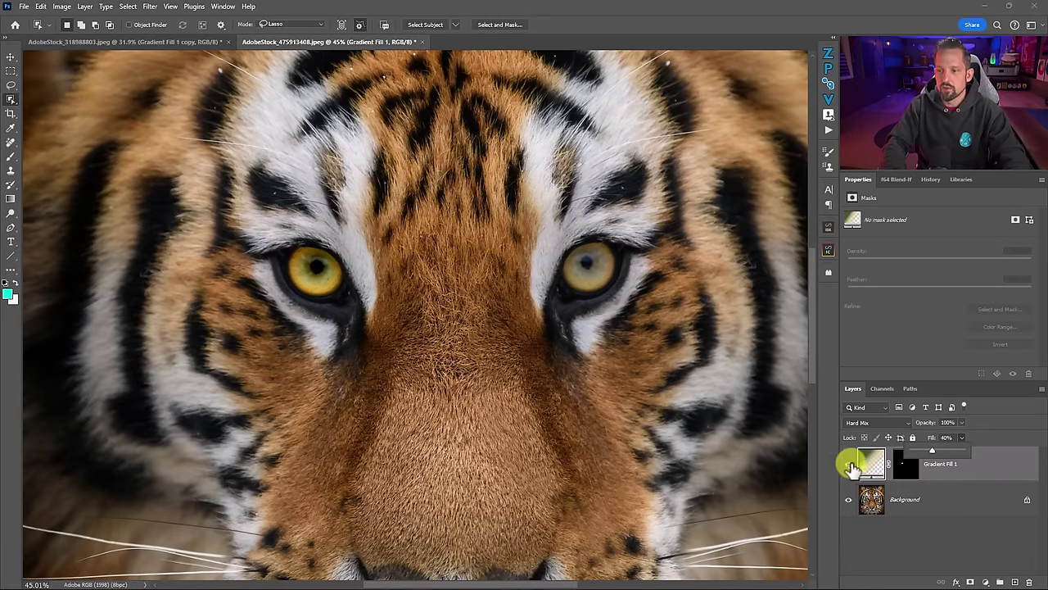
left_click(849, 463)
left_click(848, 464)
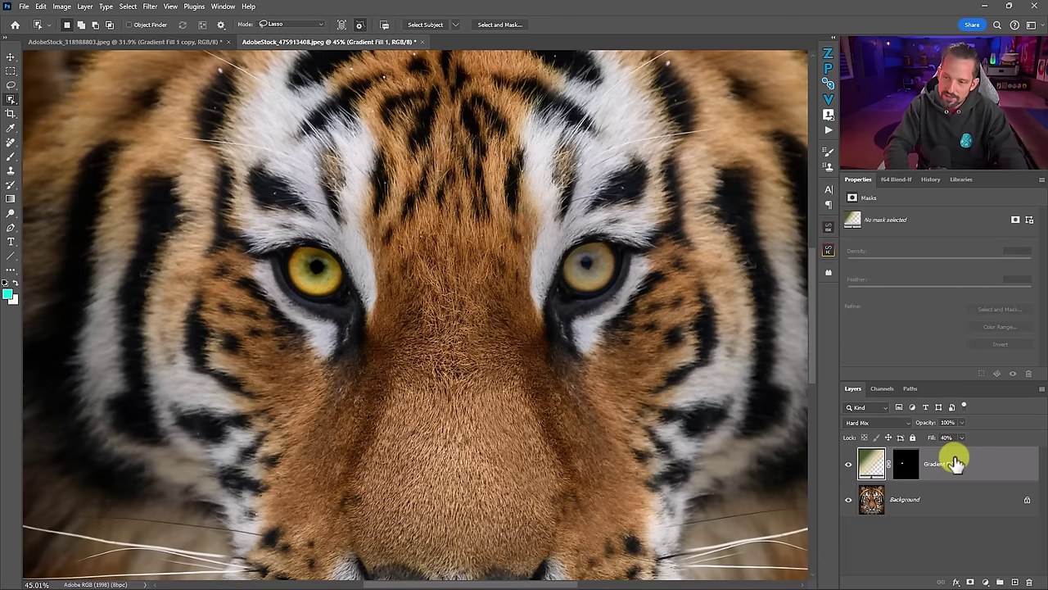
Step: Duplicate the gradient layer, delete its mask, and mask the copy to the tiger's right eye
key("ctrl+j")
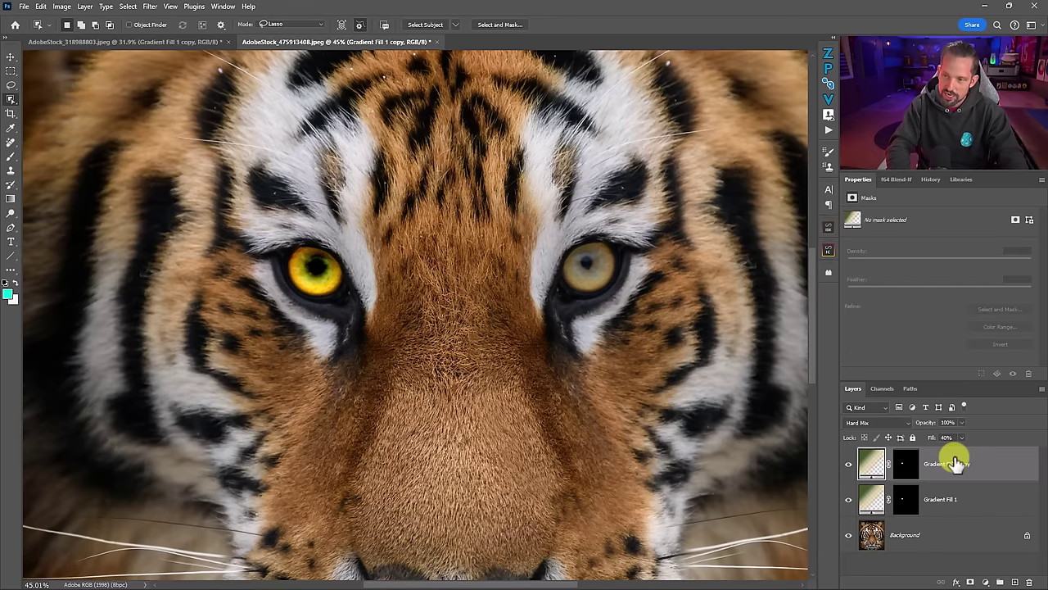
left_click(904, 466)
left_click_drag(936, 475, 1027, 580)
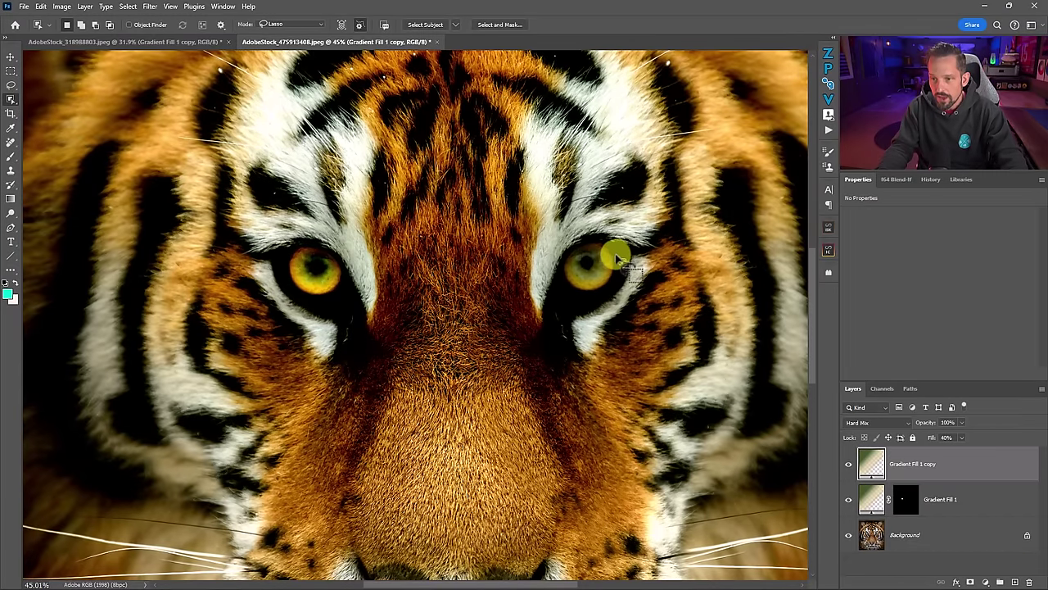
mouse_move(616, 254)
left_mouse_down()
mouse_move(580, 242)
mouse_move(562, 254)
mouse_move(558, 283)
mouse_move(608, 286)
mouse_move(614, 251)
left_mouse_up()
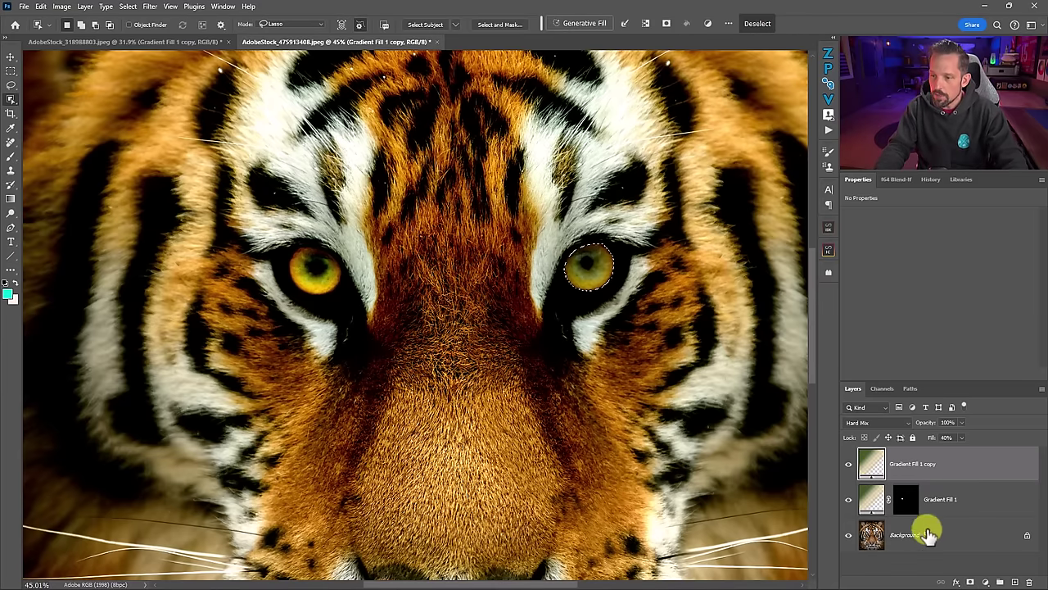
left_click(969, 581)
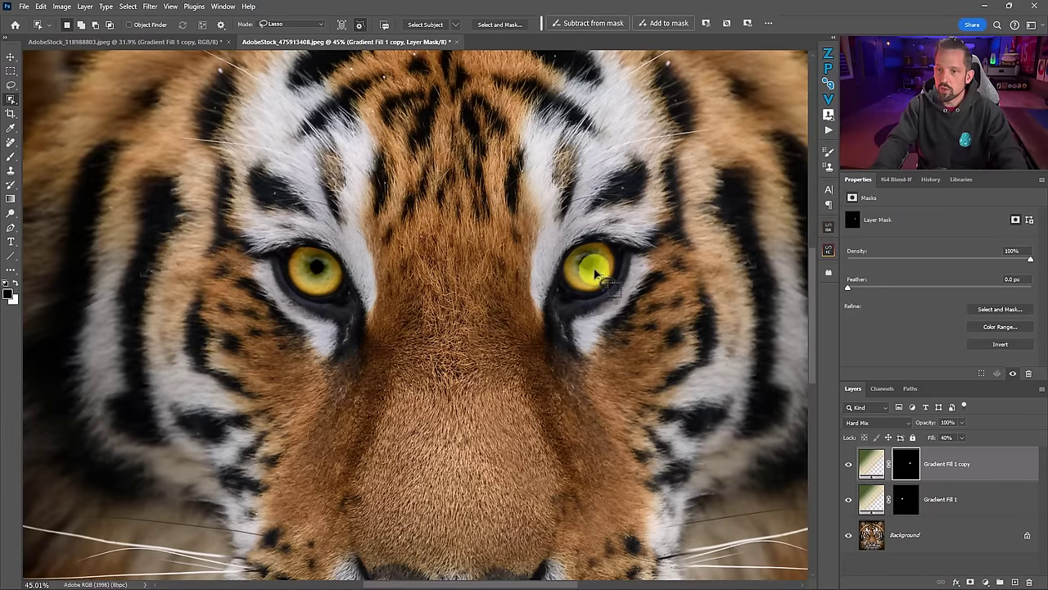
Step: Re-centre the copy's gradient over the right eye
double_click(870, 466)
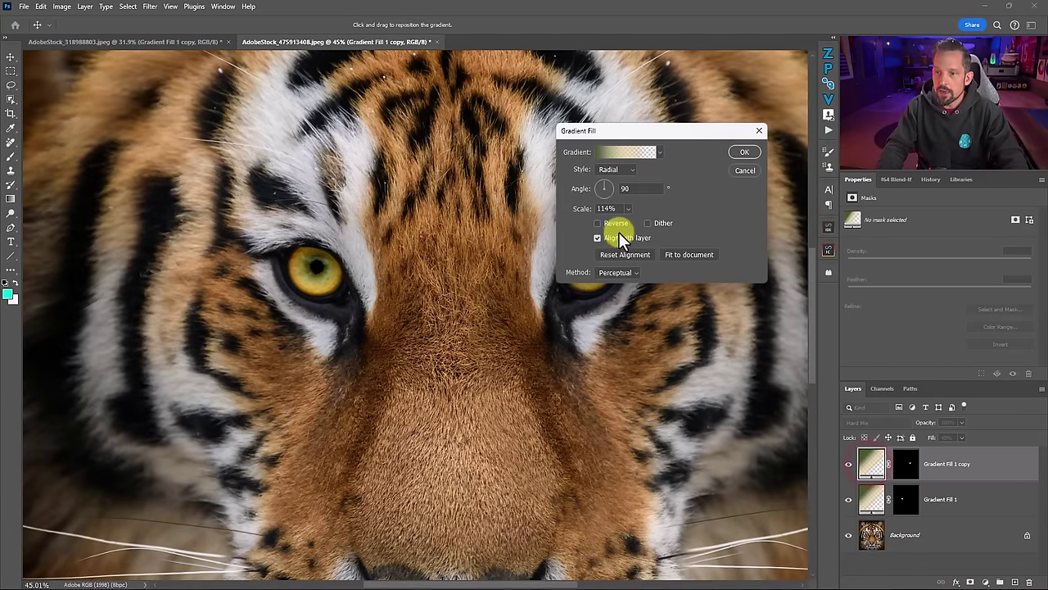
left_click_drag(636, 130, 711, 128)
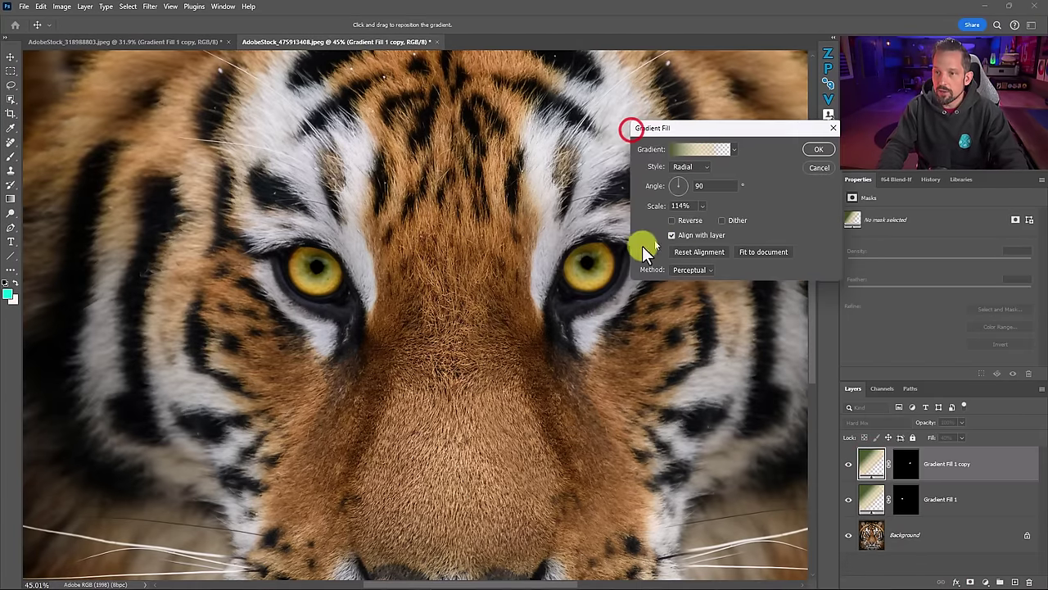
left_click(593, 271)
mouse_move(594, 275)
left_mouse_down()
mouse_move(584, 273)
mouse_move(603, 271)
left_mouse_up()
left_click(825, 144)
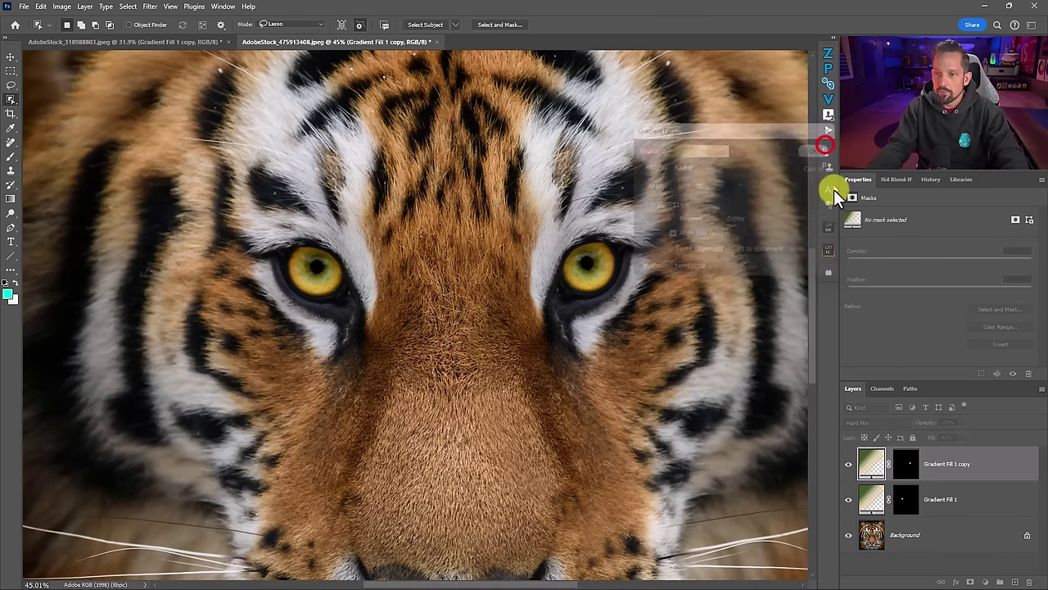
Step: Feather the right eye's mask to 6.5 px and zoom out to view the tiger
left_click(906, 463)
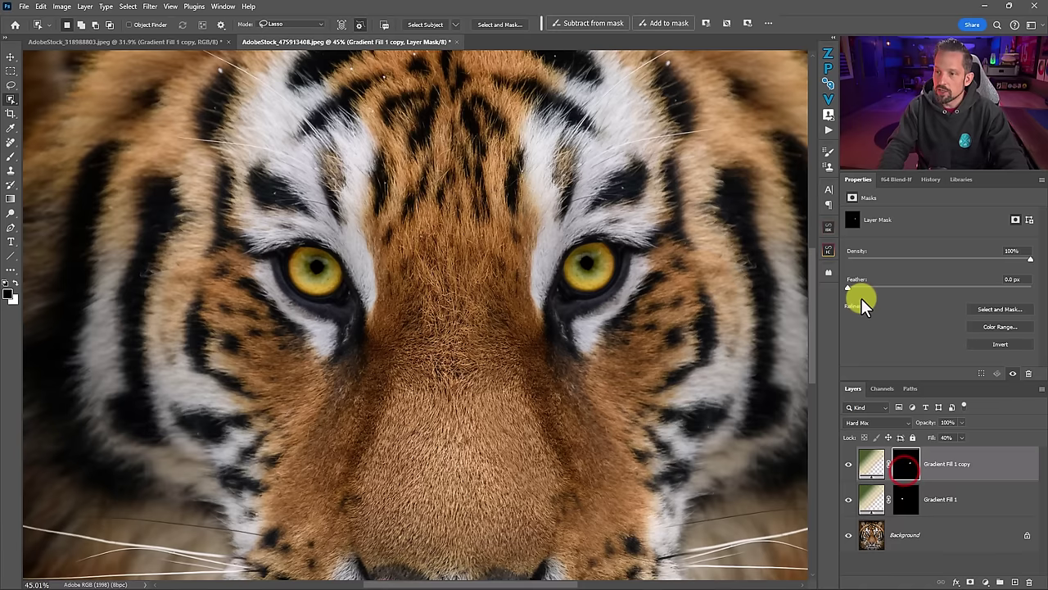
left_click(904, 288)
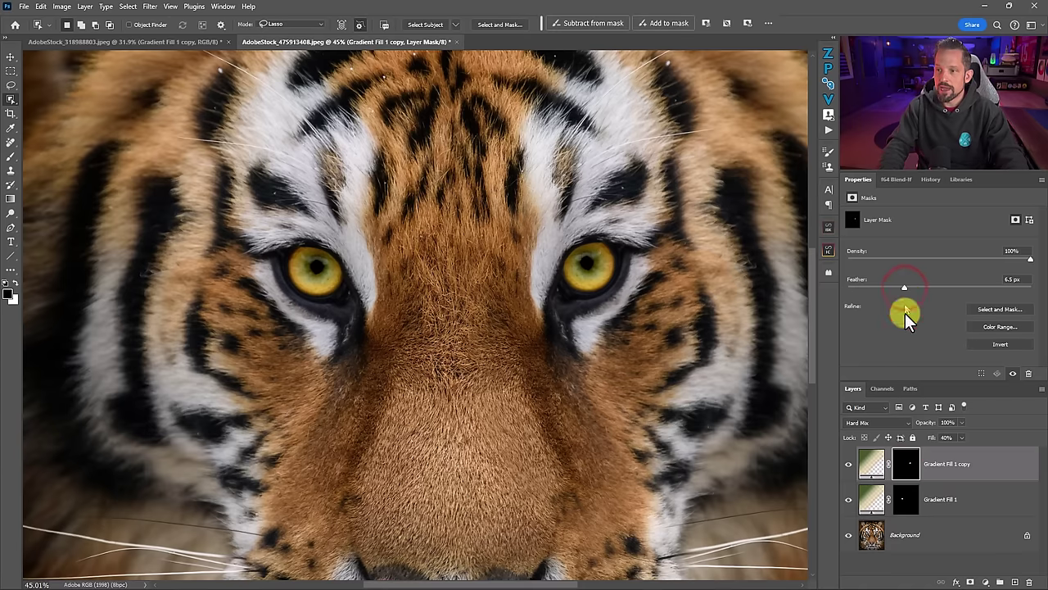
left_click_drag(622, 366, 592, 335)
right_click(614, 337)
left_click(633, 342)
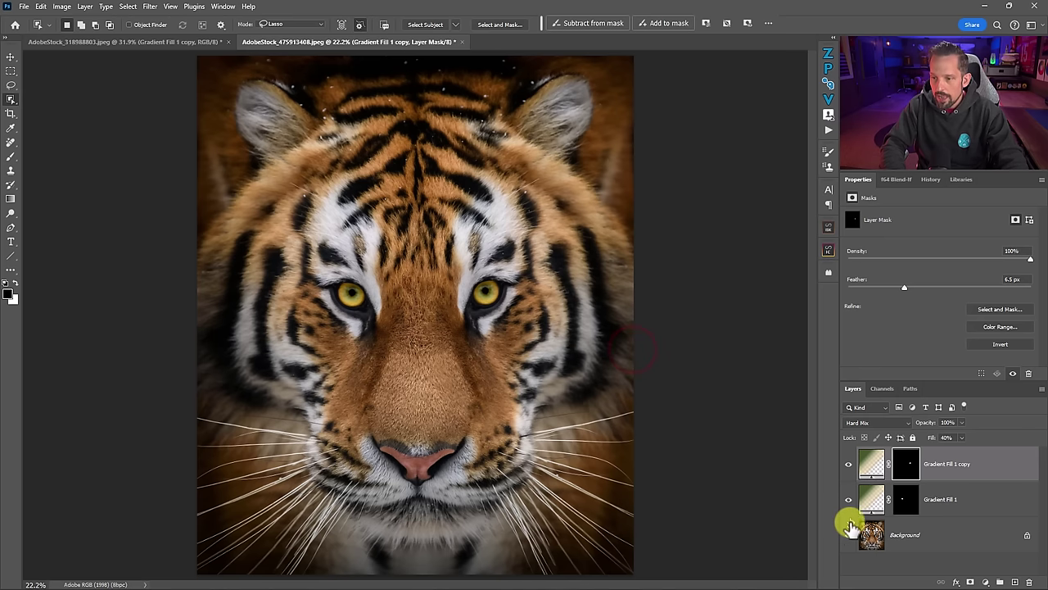
left_click(848, 535, "alt")
left_click(848, 535, "alt")
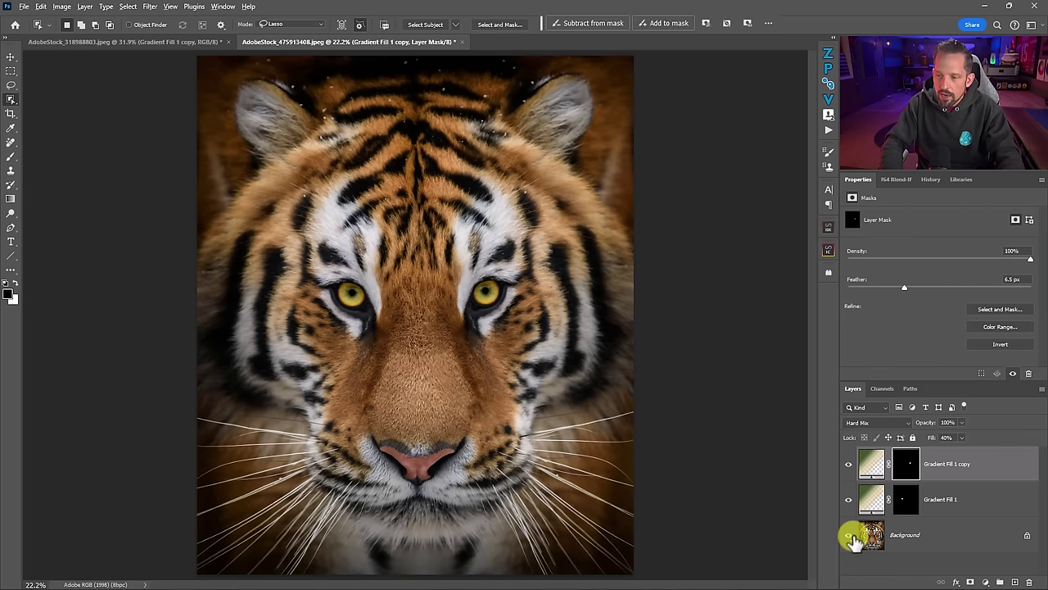
left_click(850, 536, "alt")
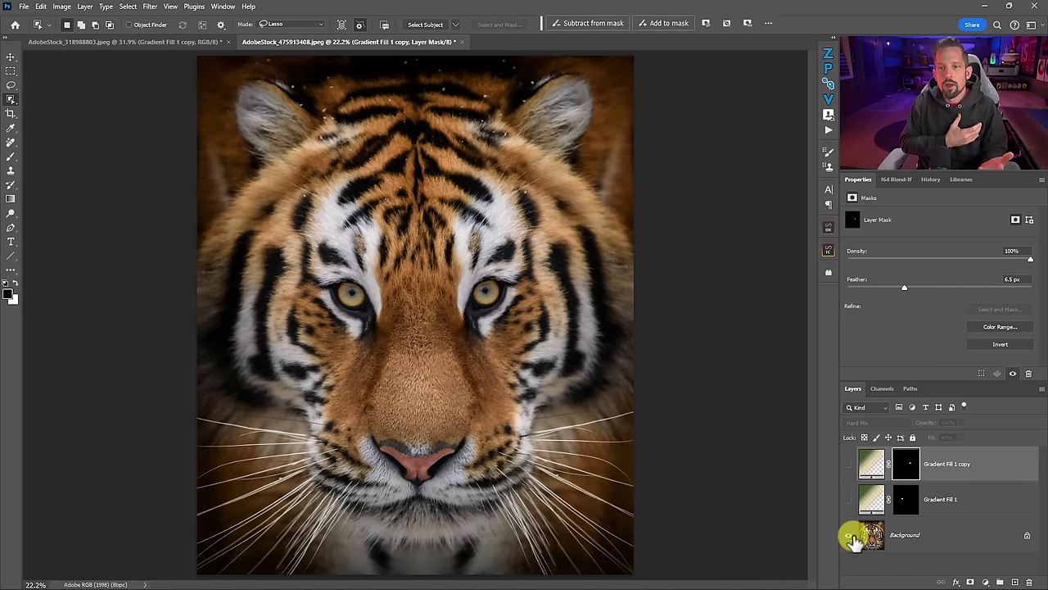
left_click(850, 536, "alt")
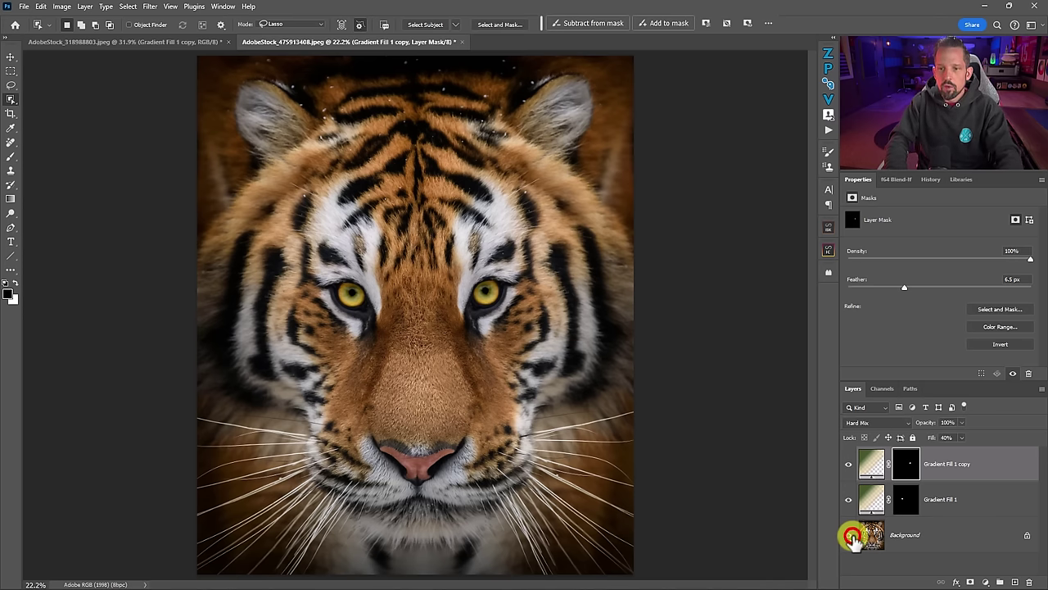